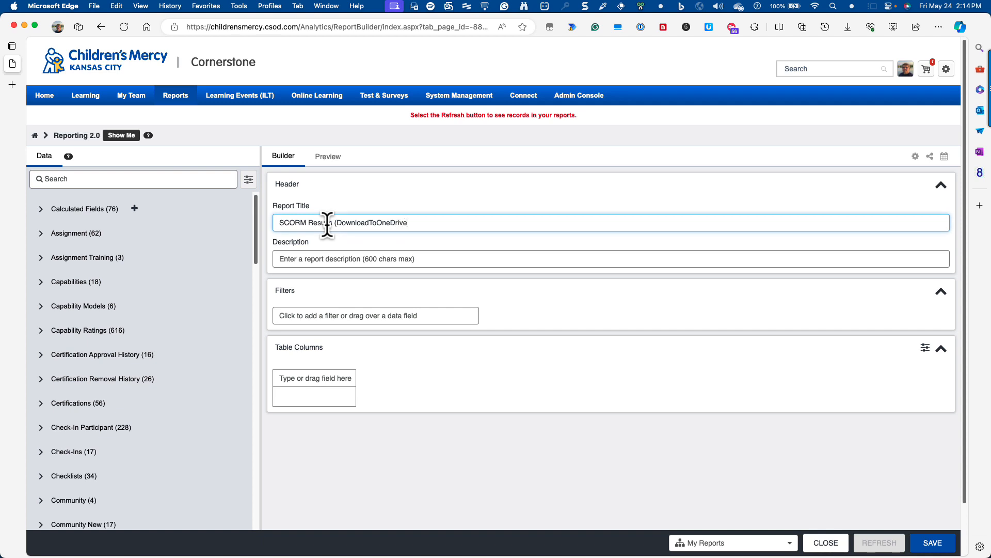
Add the User - User Last Name field as the first table column of the report.
click(303, 378)
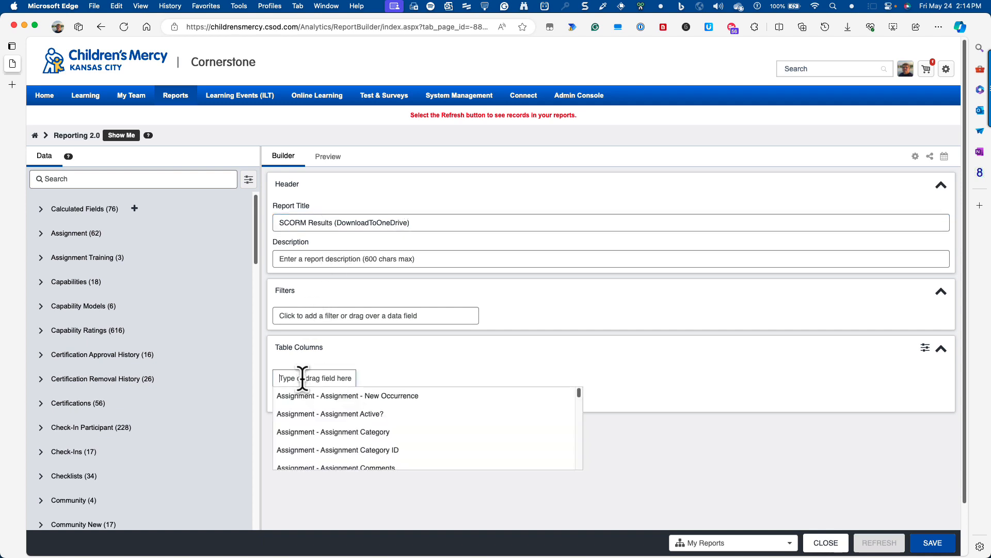
text(User )
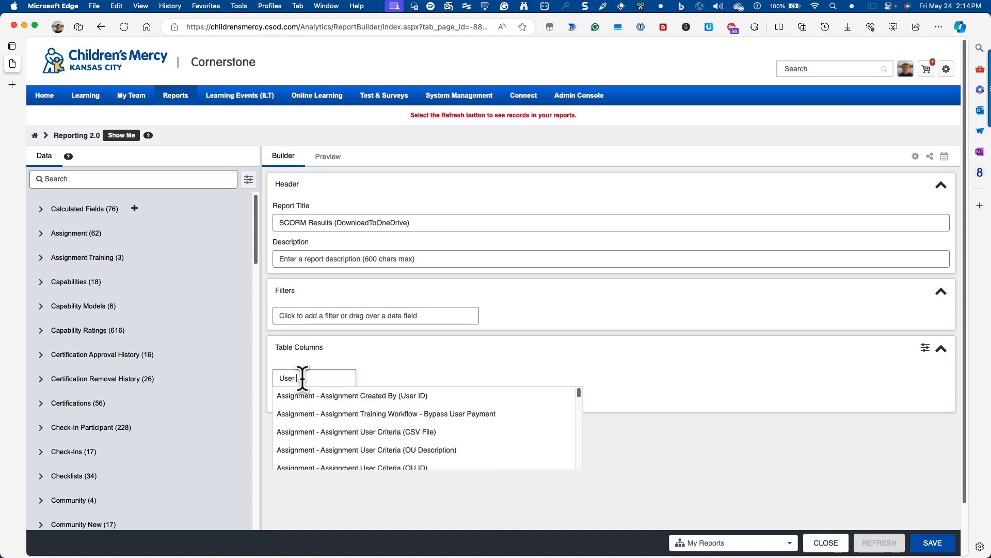
text(last n)
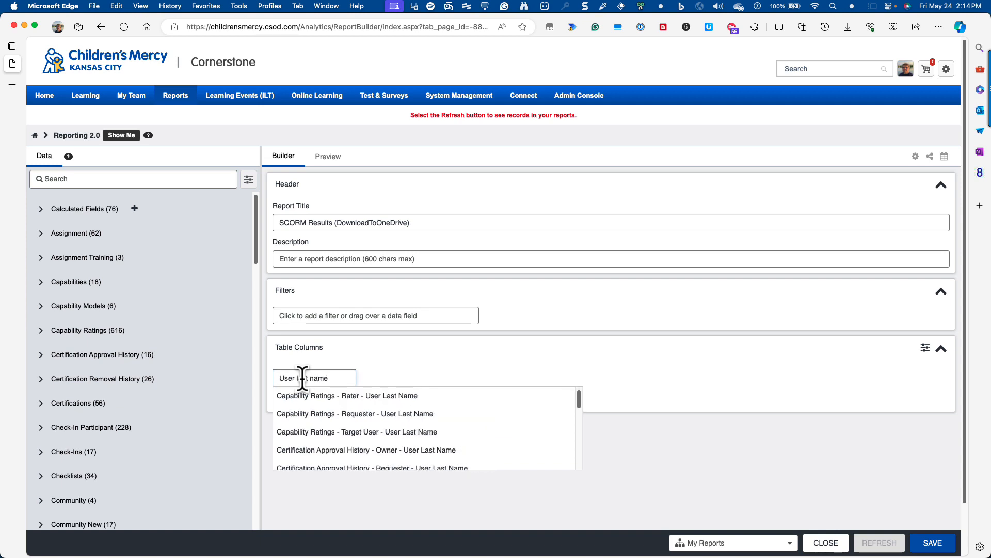
text(ame)
scroll(330, 437, down, 15)
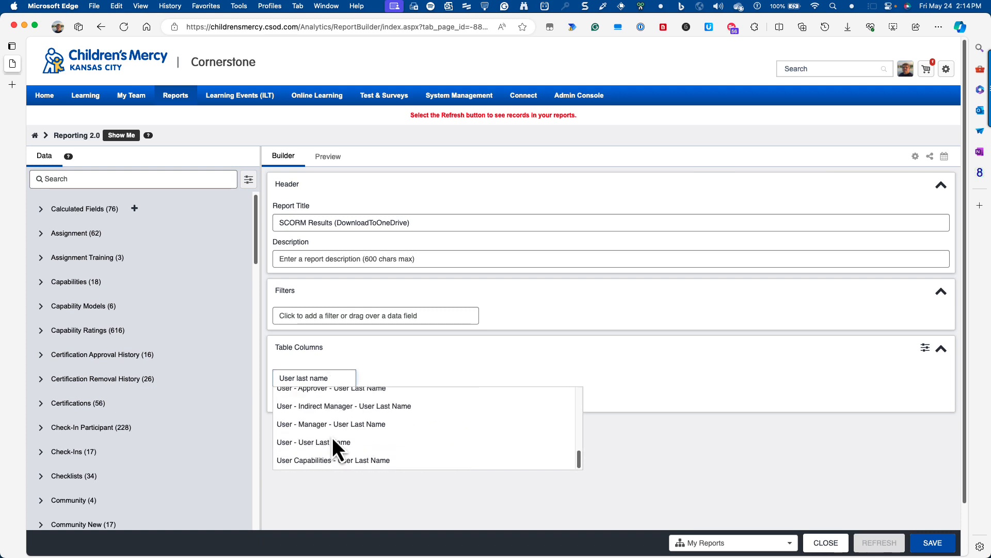
click(333, 442)
Add the User - User First Name field as the second table column.
click(390, 377)
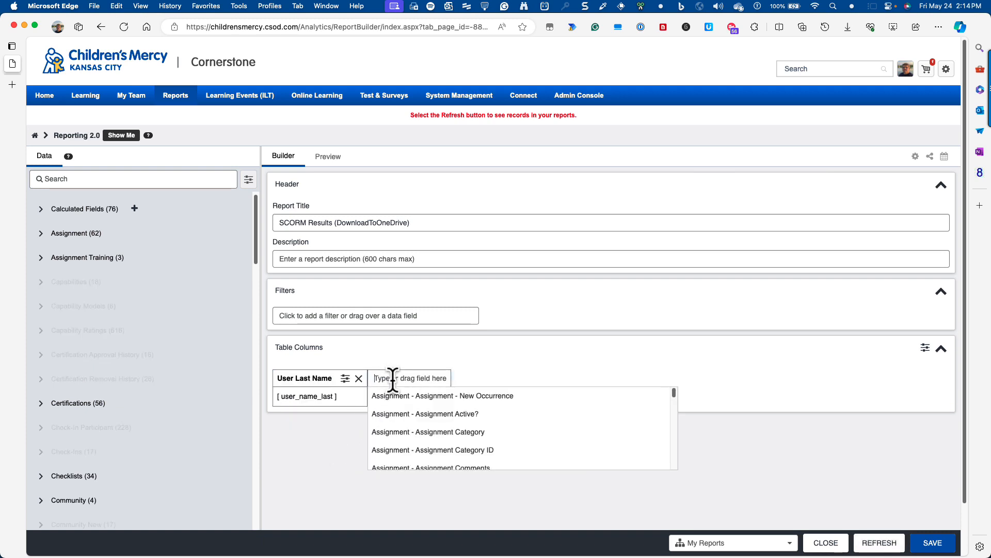
text(User Fir)
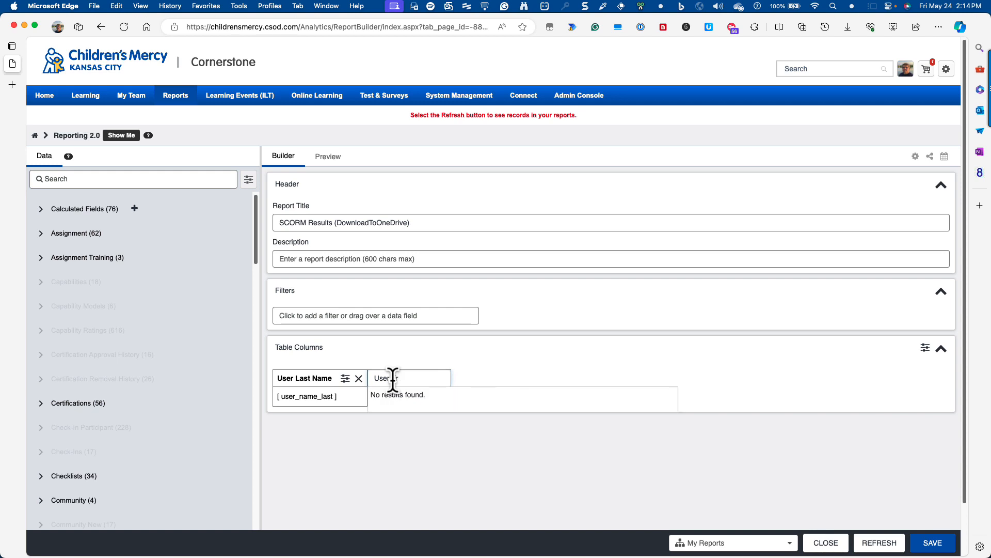
text(st)
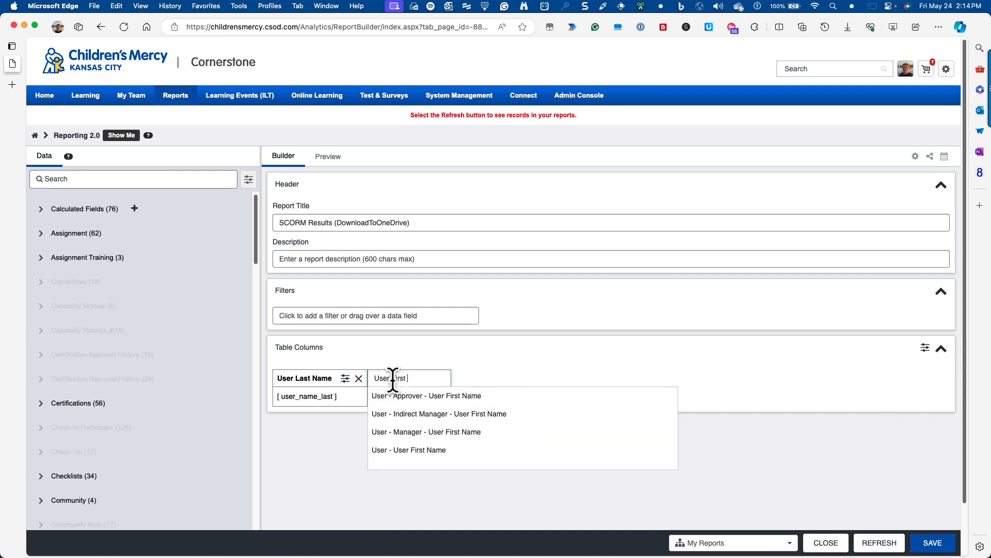
click(420, 450)
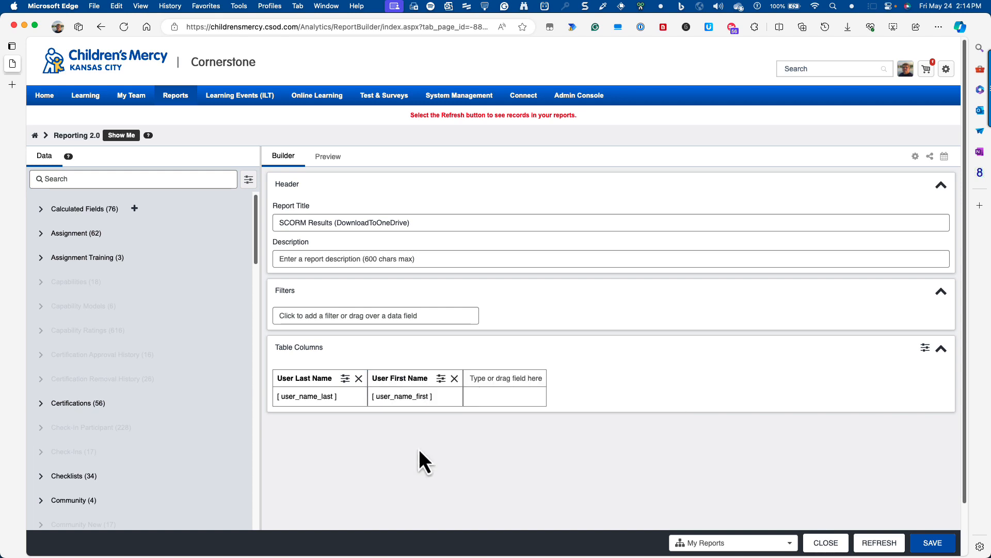
Add the User - User Email field as the third table column.
click(487, 378)
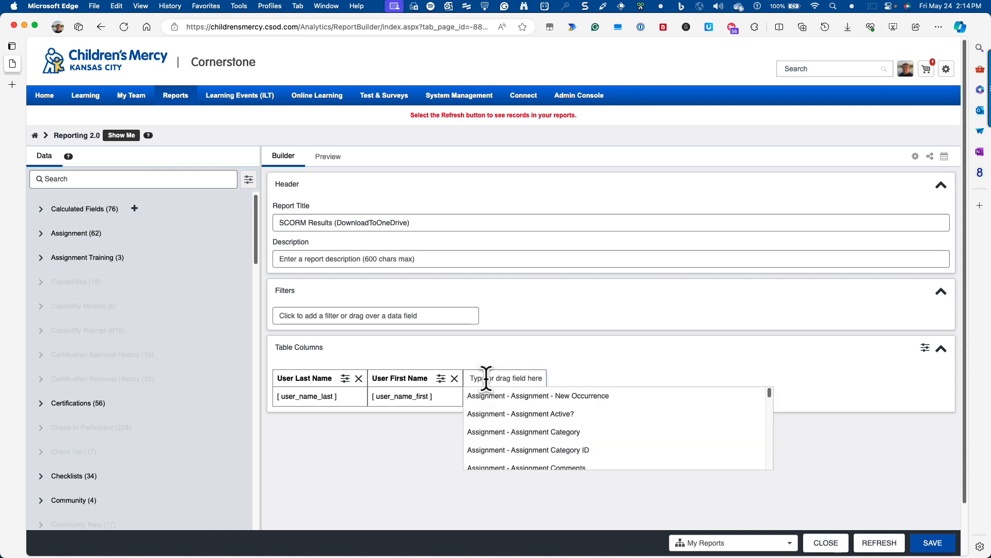
text(User Ema)
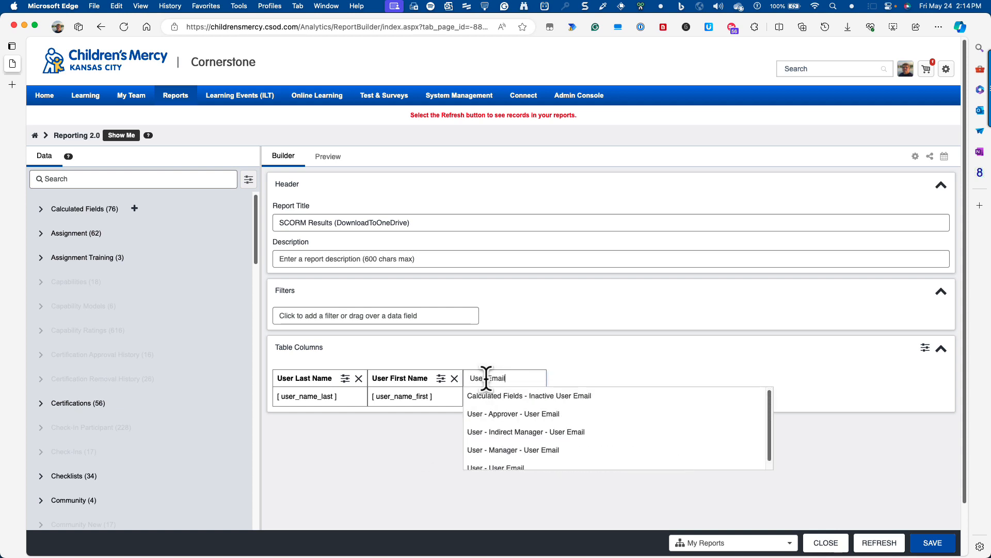
text(il)
scroll(533, 436, down, 1)
click(535, 457)
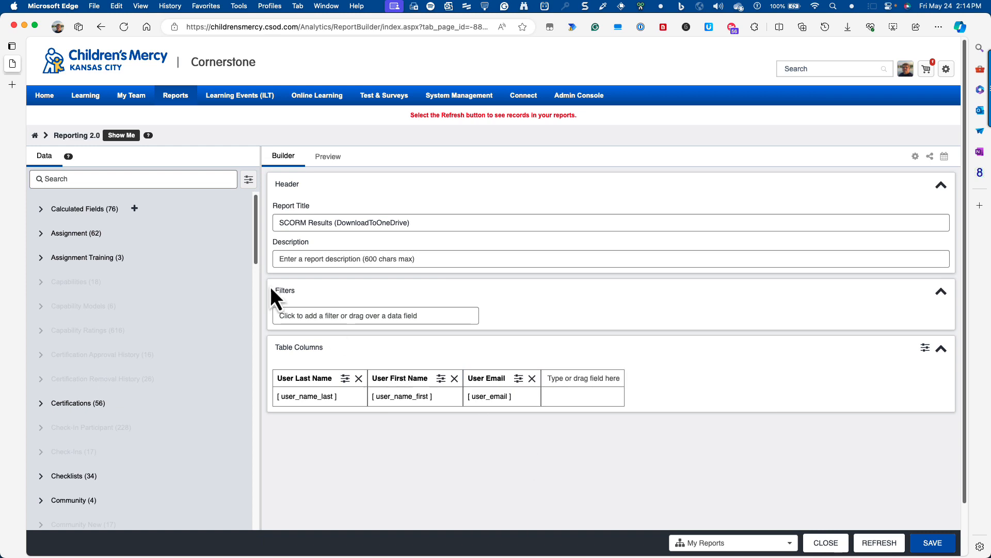
Find the SCORM 2004 Quiz Data fields with the search "Quiz" and add Quiz Question Description, Quiz Response and Quiz Response Status as columns.
click(90, 178)
text(Quiz)
key(Return)
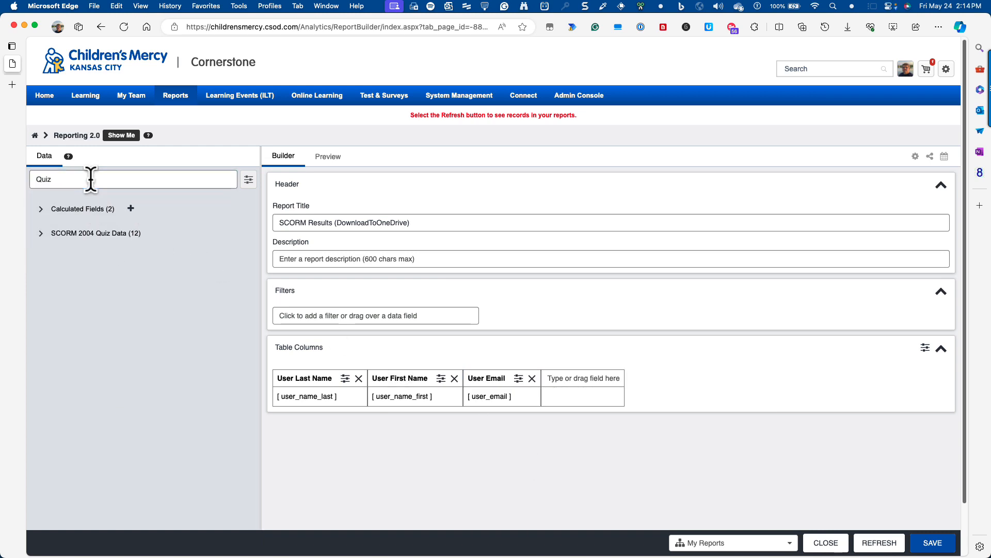
click(42, 234)
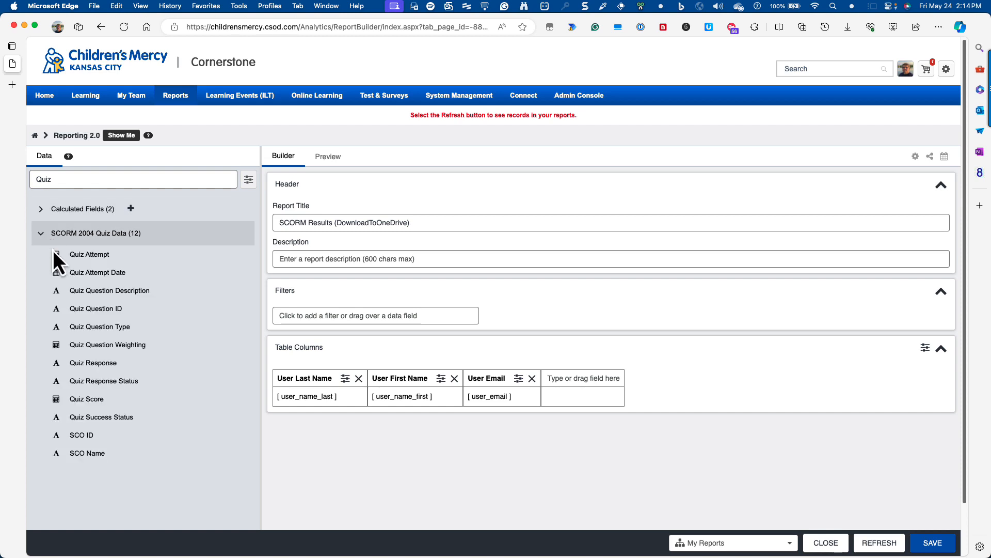
click(90, 290)
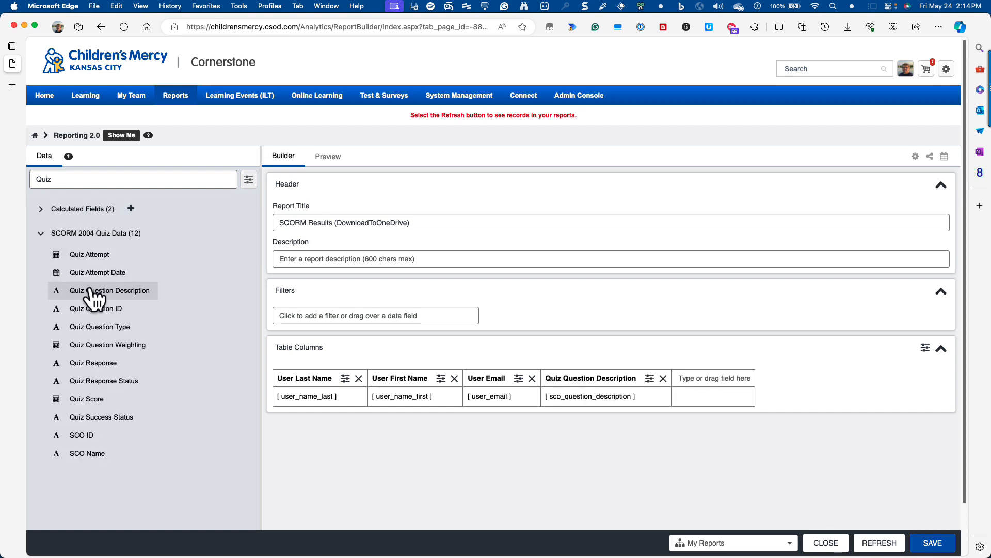
click(75, 364)
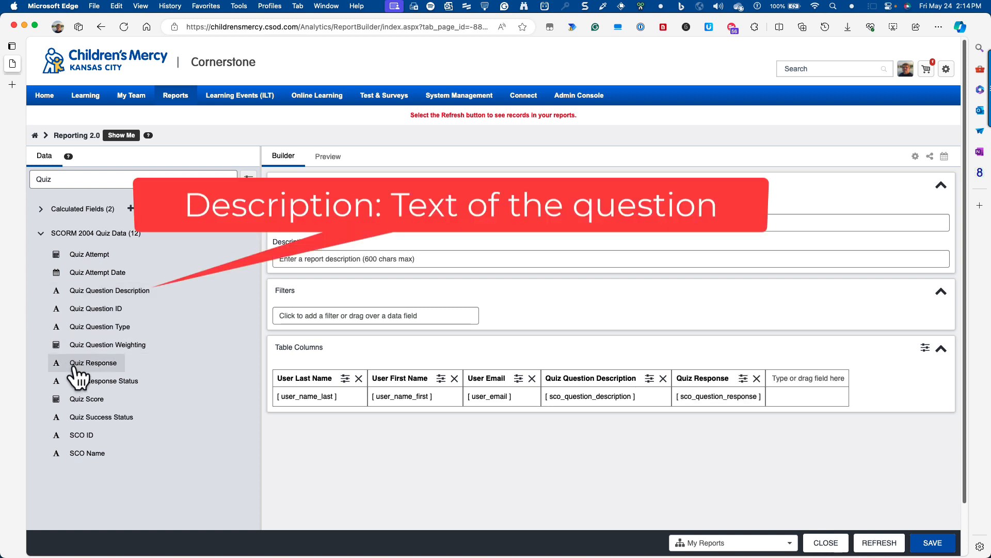
click(77, 382)
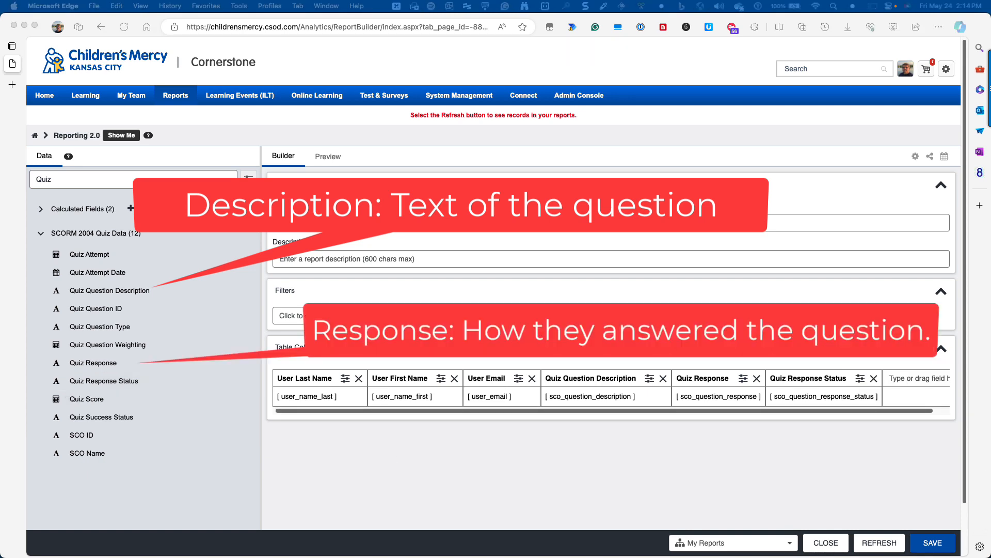
Add the Quiz Attempt Date and Quiz Attempt fields as table columns.
click(87, 281)
click(87, 279)
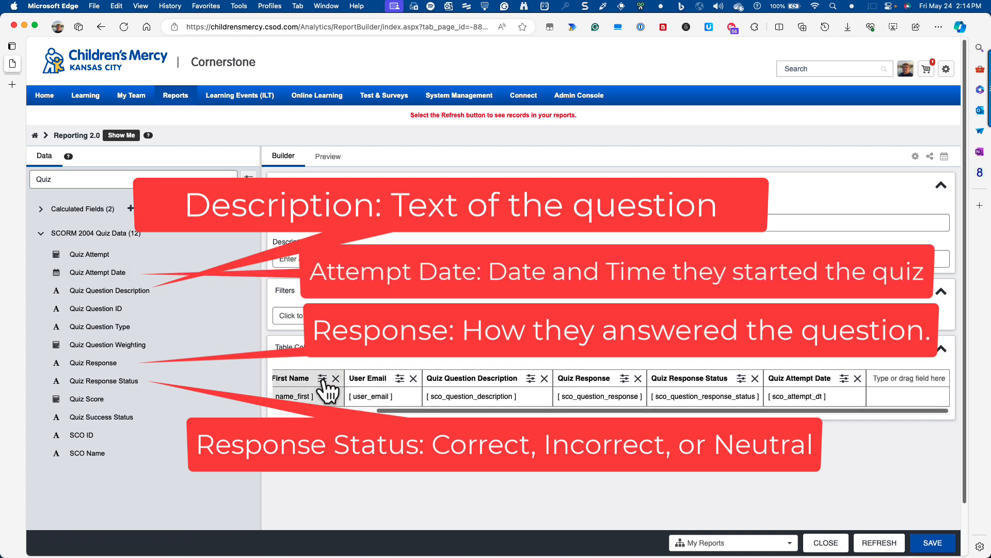
click(100, 254)
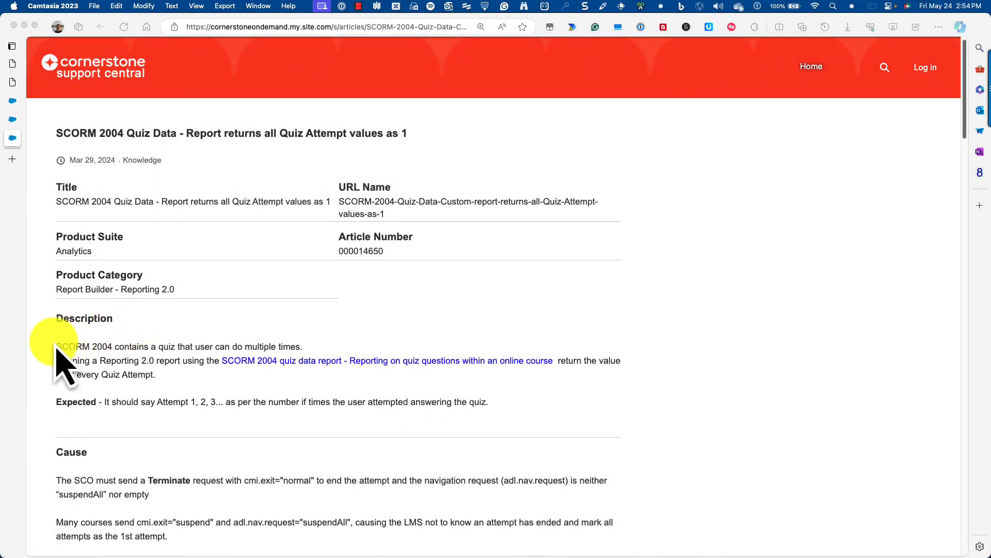
Read the support article's cause and solution for Quiz Attempt values returned as 1, highlighting the solution sentence.
scroll(95, 394, down, 5)
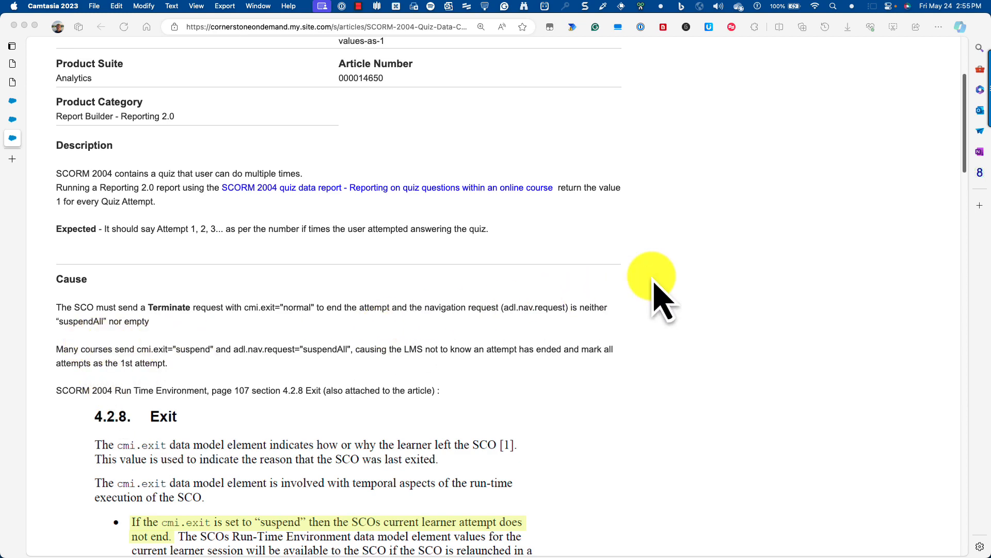
click(965, 135)
drag(966, 140, 978, 271)
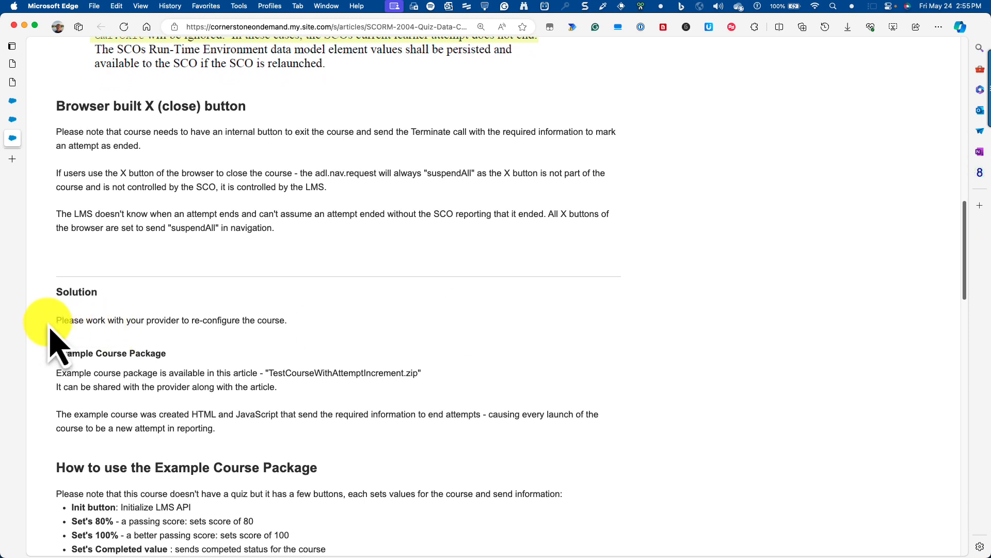
drag(57, 320, 294, 325)
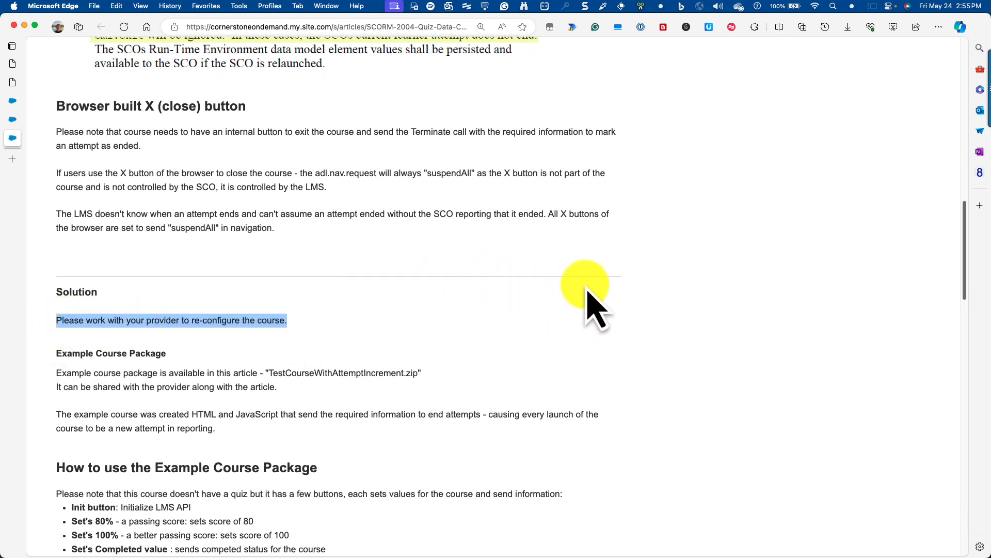
scroll(588, 292, down, 2)
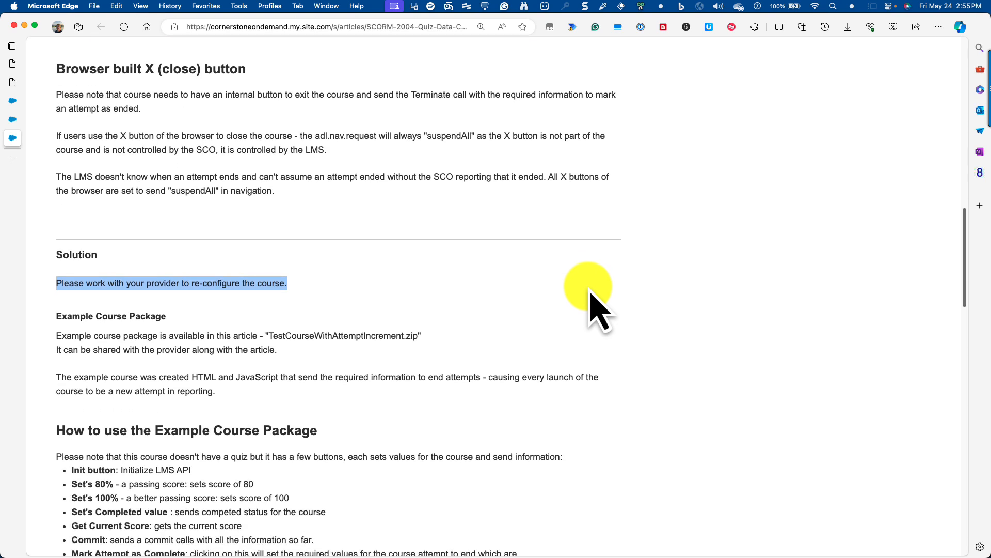
scroll(590, 297, up, 15)
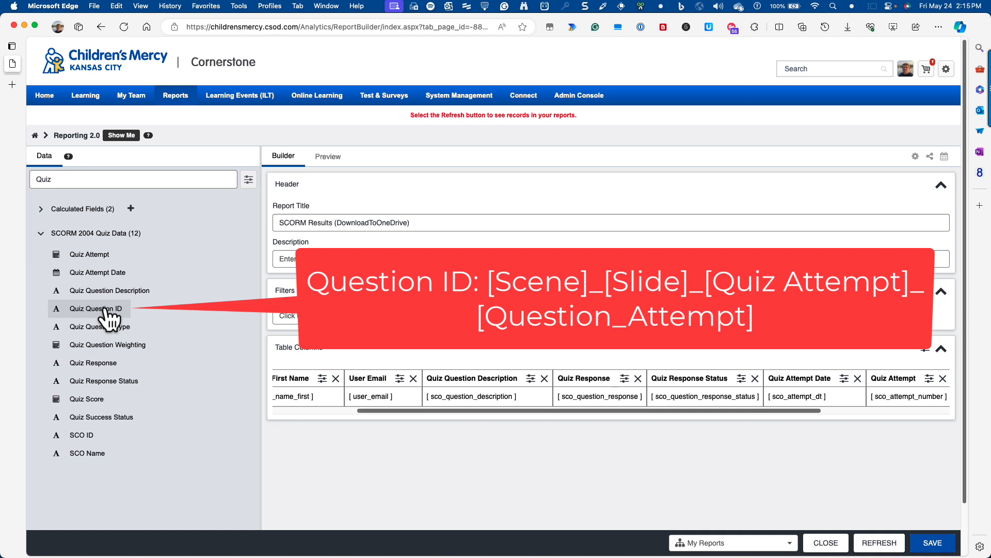
Search the data fields for "Training" and add Training Title from the Training Details group as a table column.
double_click(61, 180)
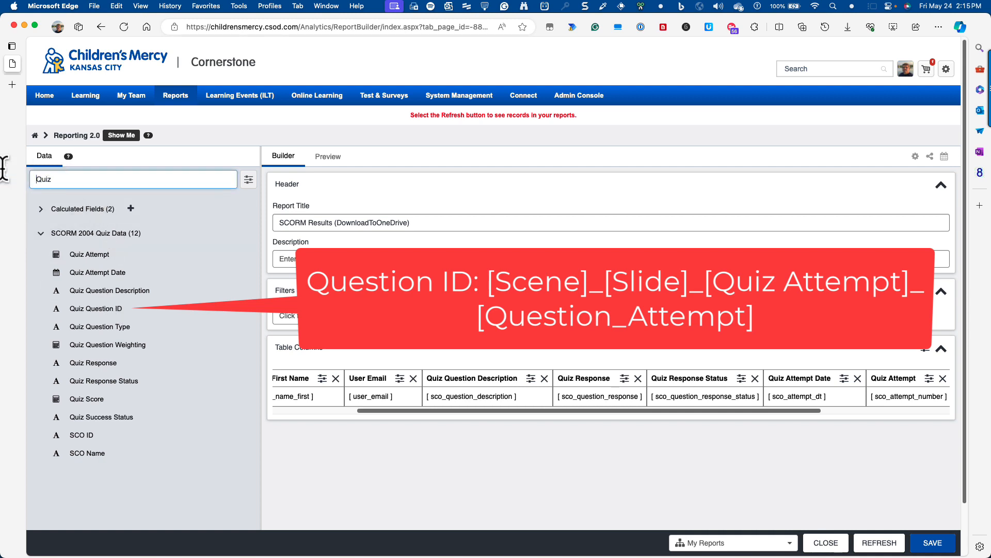
text(Training)
scroll(75, 300, down, 5)
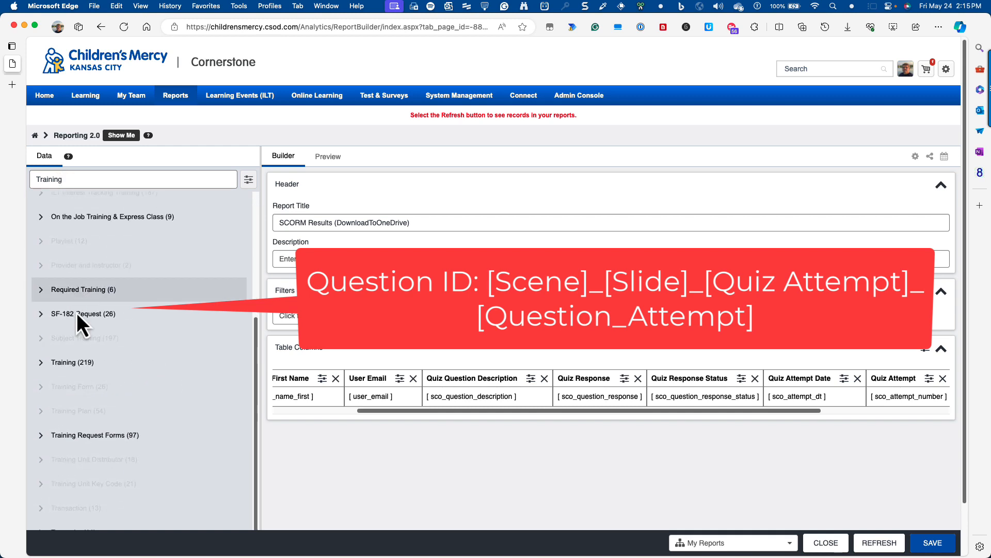
click(41, 363)
scroll(129, 393, down, 4)
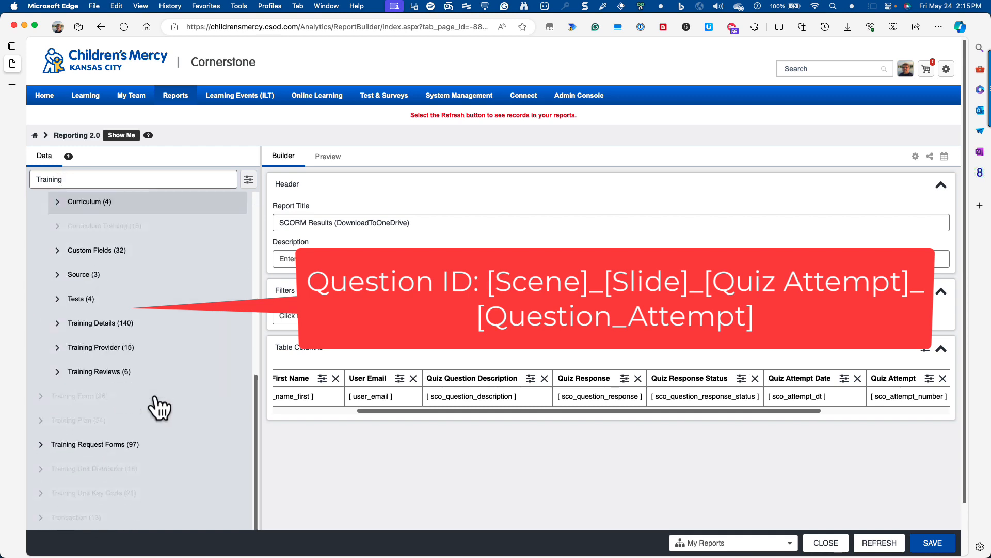
click(57, 314)
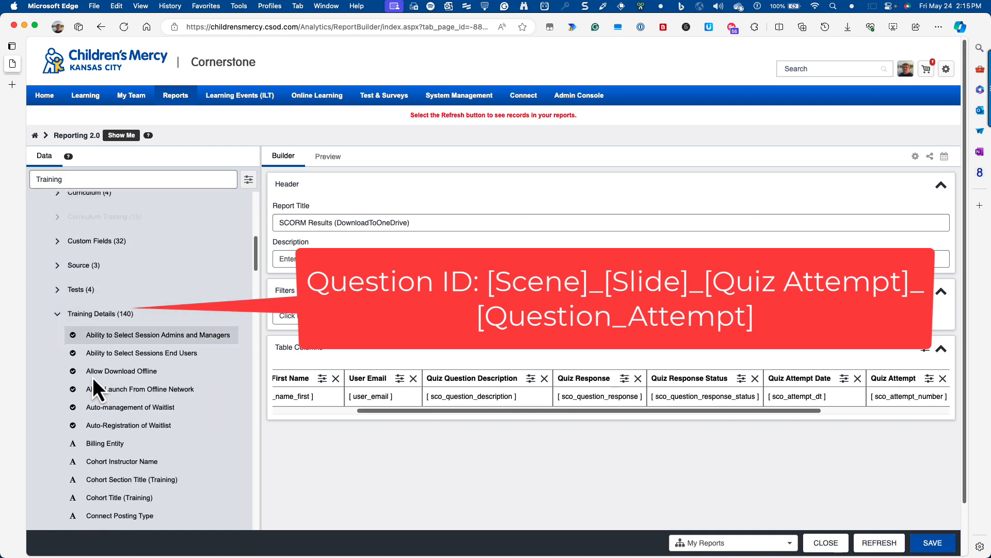
scroll(108, 372, down, 20)
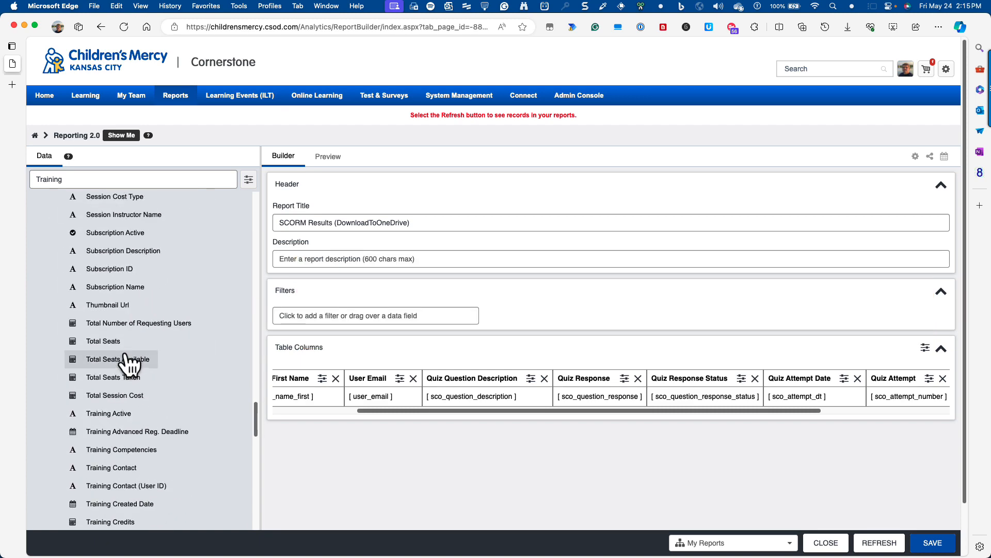
scroll(129, 364, down, 10)
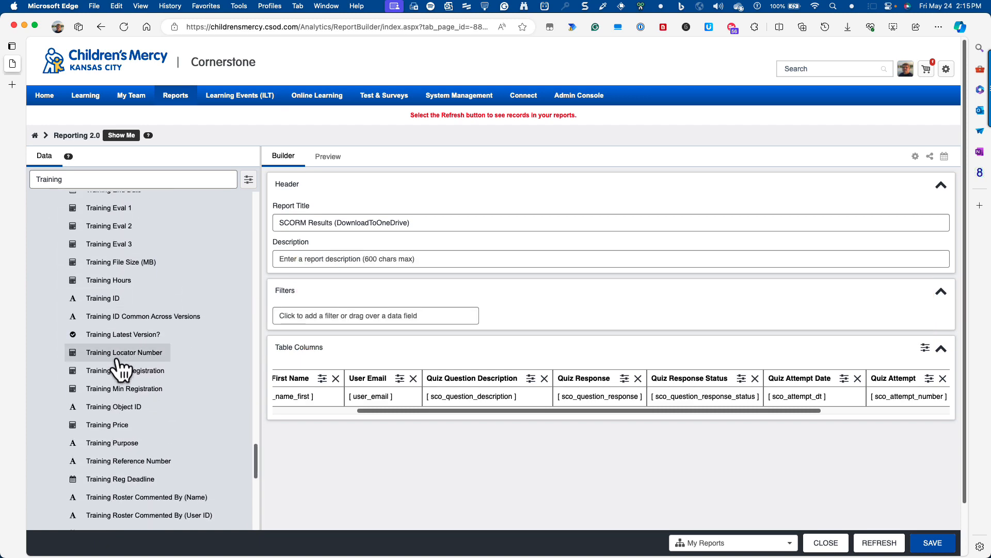
scroll(120, 368, down, 10)
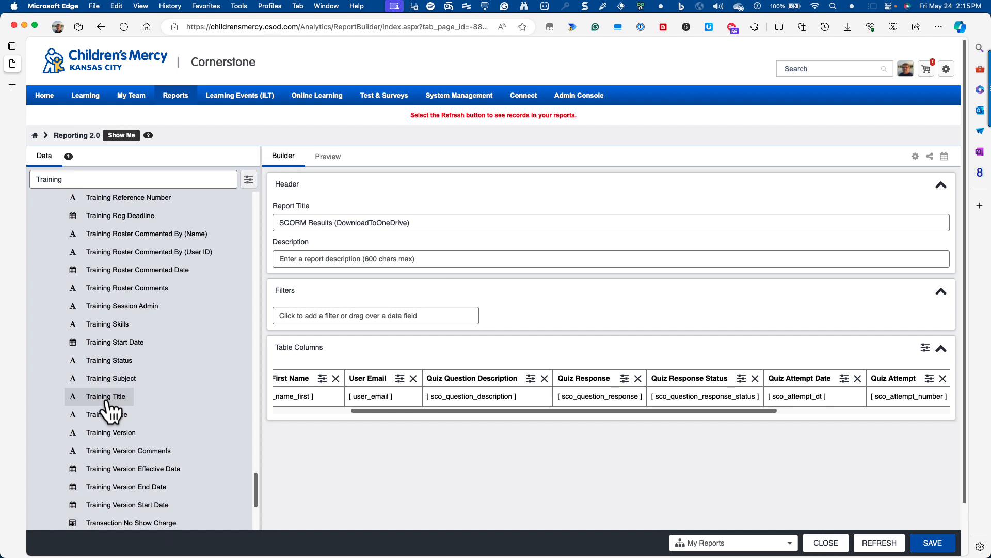
drag(108, 403, 548, 397)
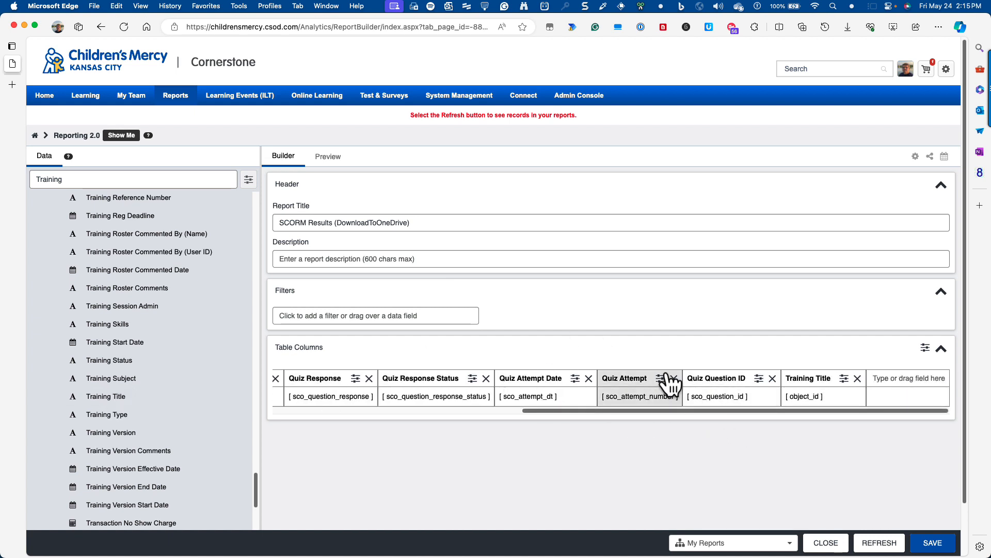
Add the Position field and the user's Division field as table columns after Training Title.
text(Position)
click(761, 404)
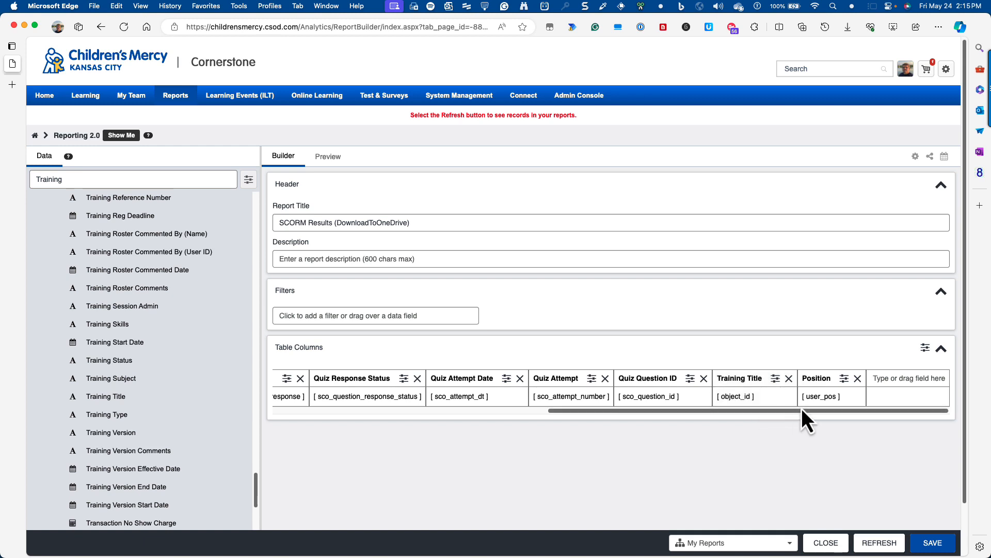
click(896, 378)
text(Division)
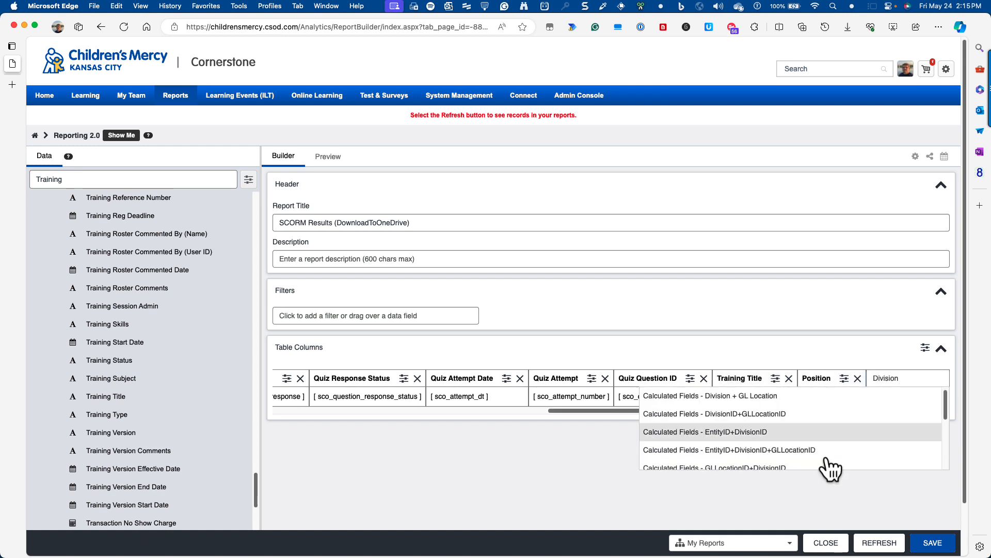
scroll(822, 448, down, 3)
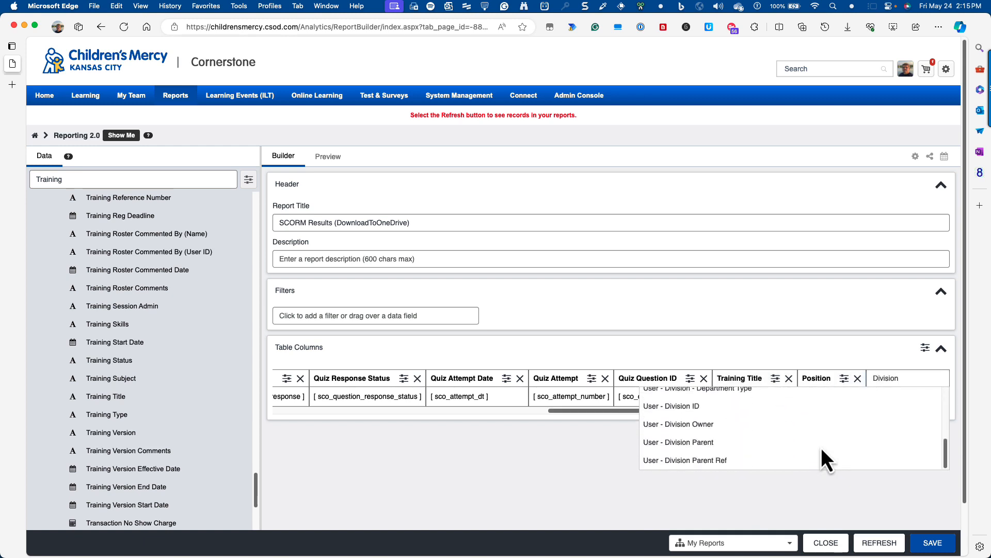
scroll(821, 449, up, 2)
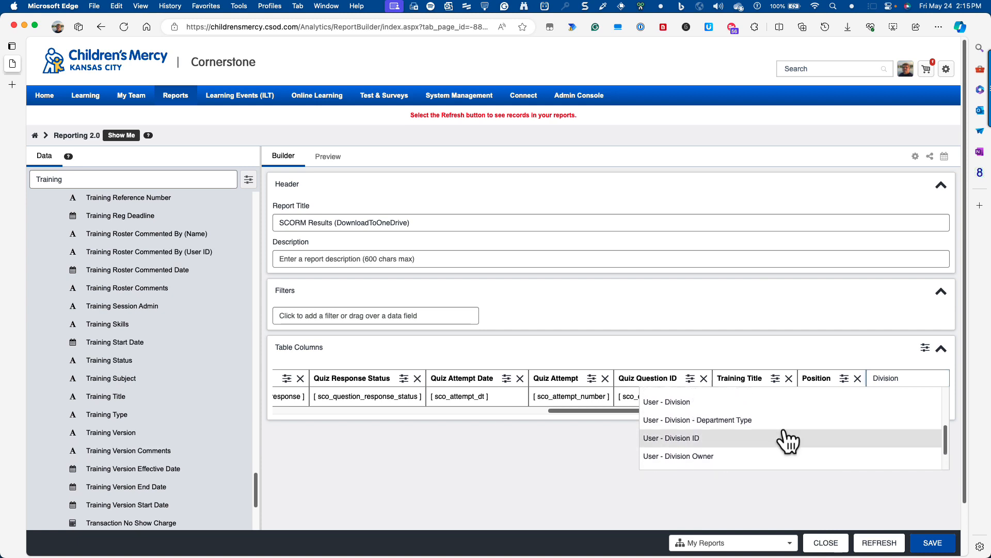
click(753, 408)
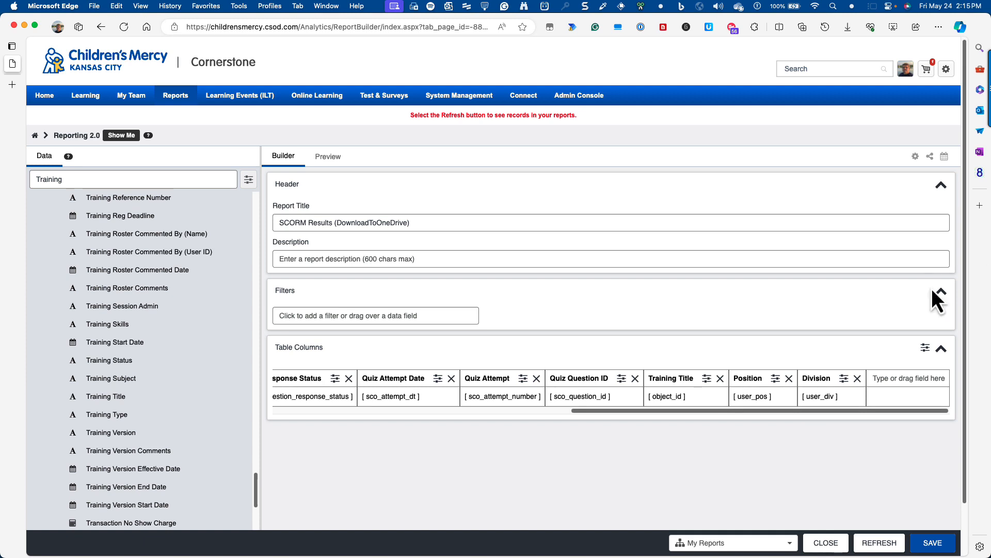
Search the fields for "Location" and add Location as a table column after Division.
click(909, 378)
text(Location)
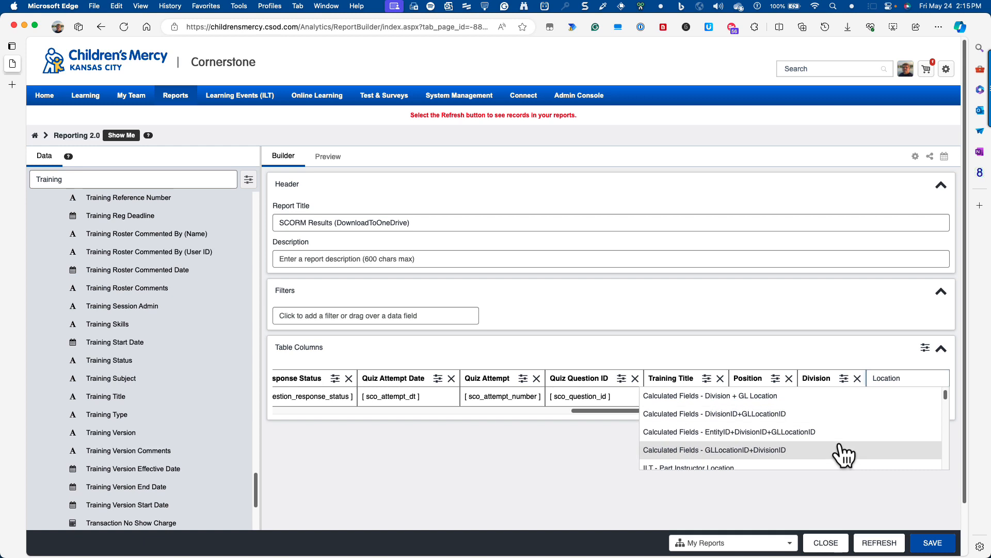
scroll(838, 446, down, 10)
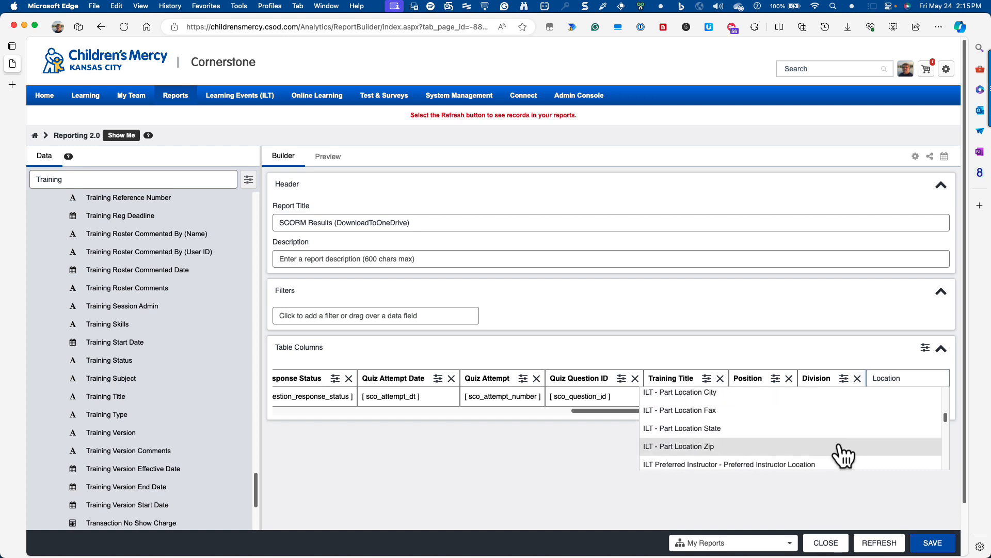
click(811, 408)
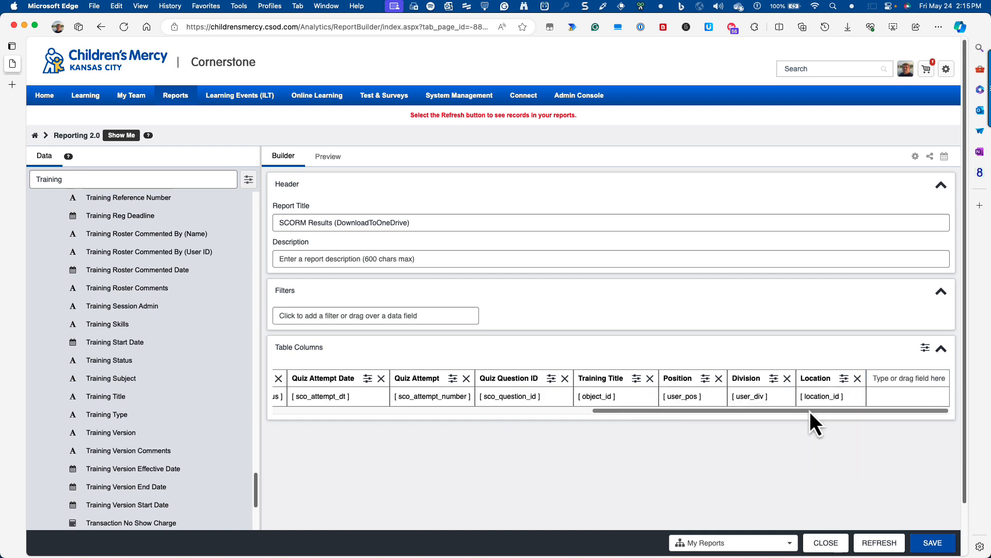
Add a filter on the SCORM 2004 Quiz Data field Quiz Question ID and set it to "is not empty".
drag(715, 413, 331, 429)
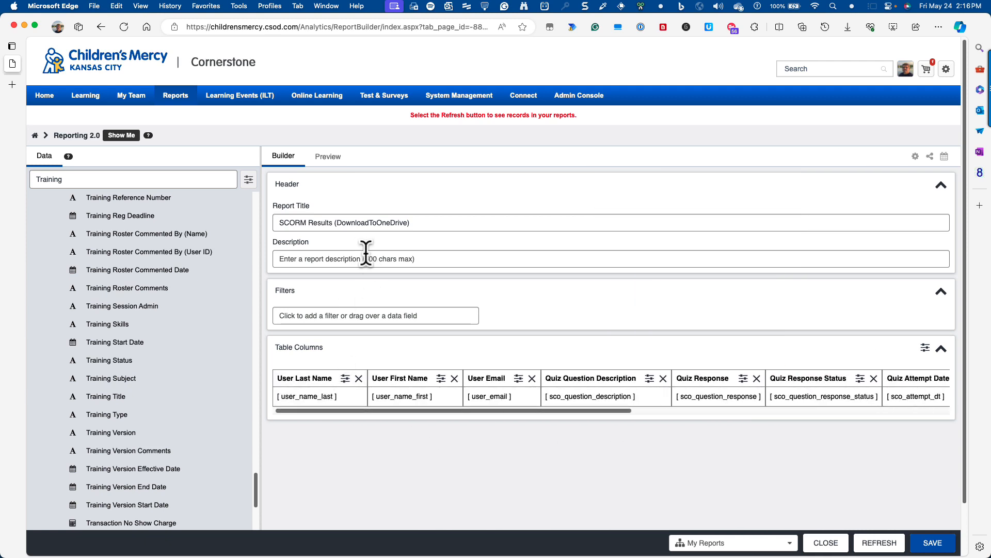
click(337, 315)
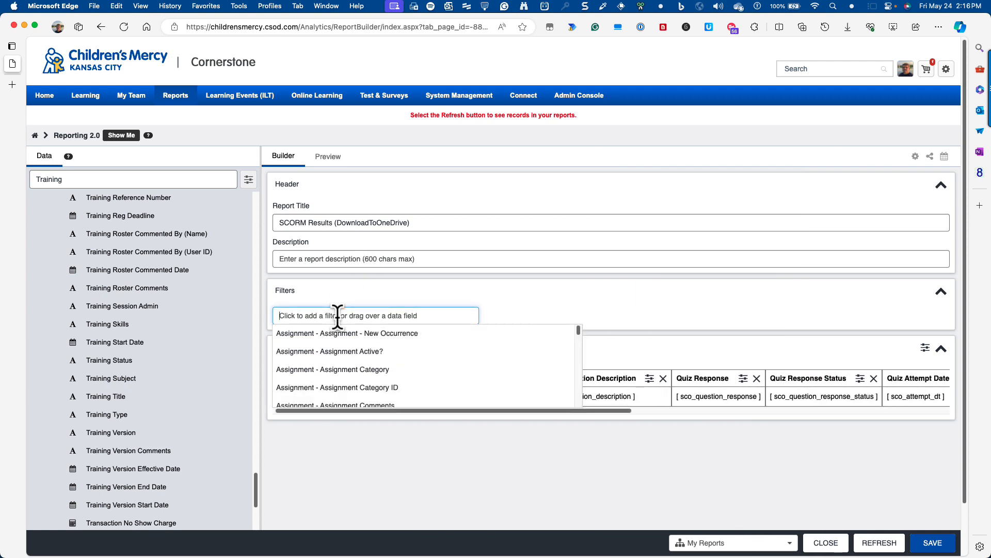
text(Quiz Quest)
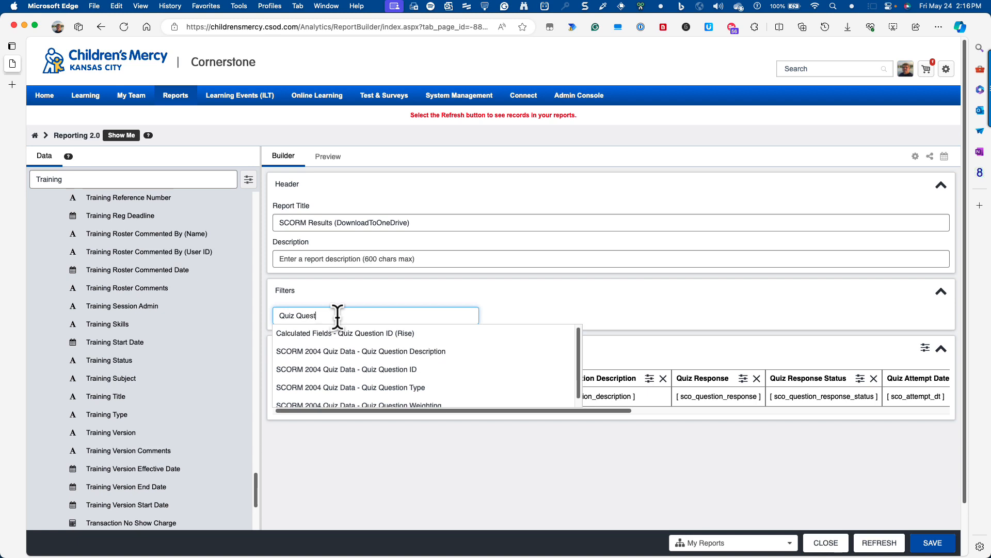
text(ion ID)
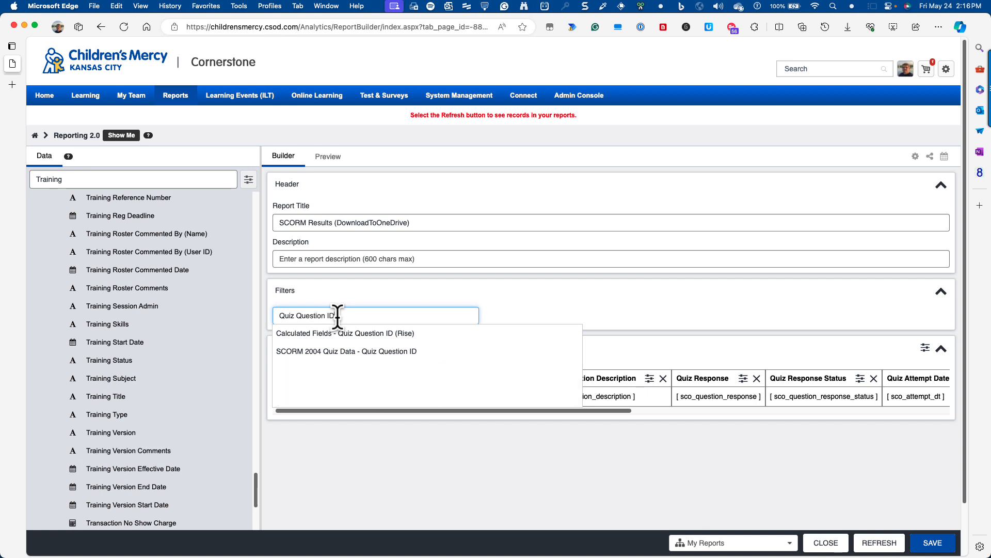
click(344, 353)
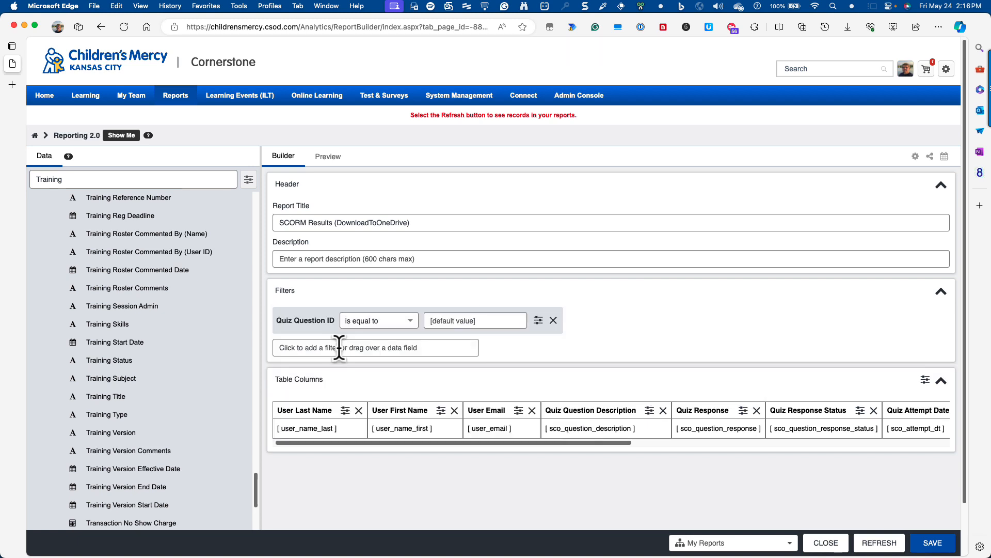
click(408, 322)
scroll(403, 371, down, 2)
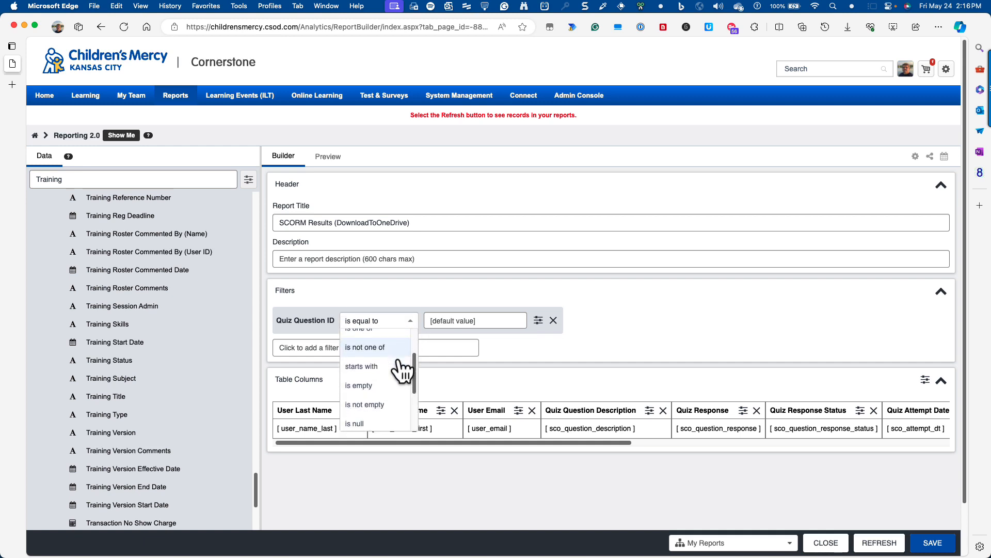
scroll(395, 362, down, 3)
click(386, 343)
Add a second filter on the Training group's Training Title field.
click(384, 345)
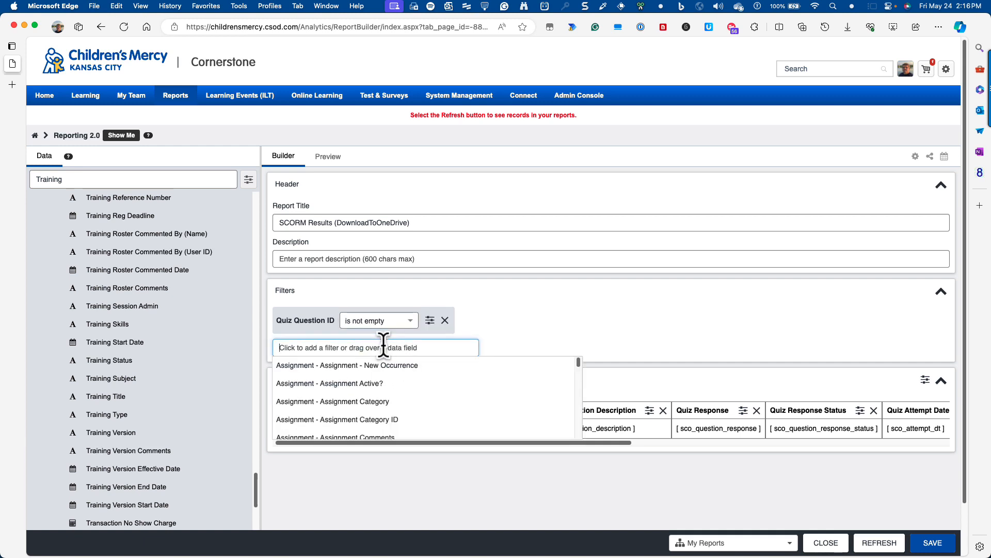
text(Training)
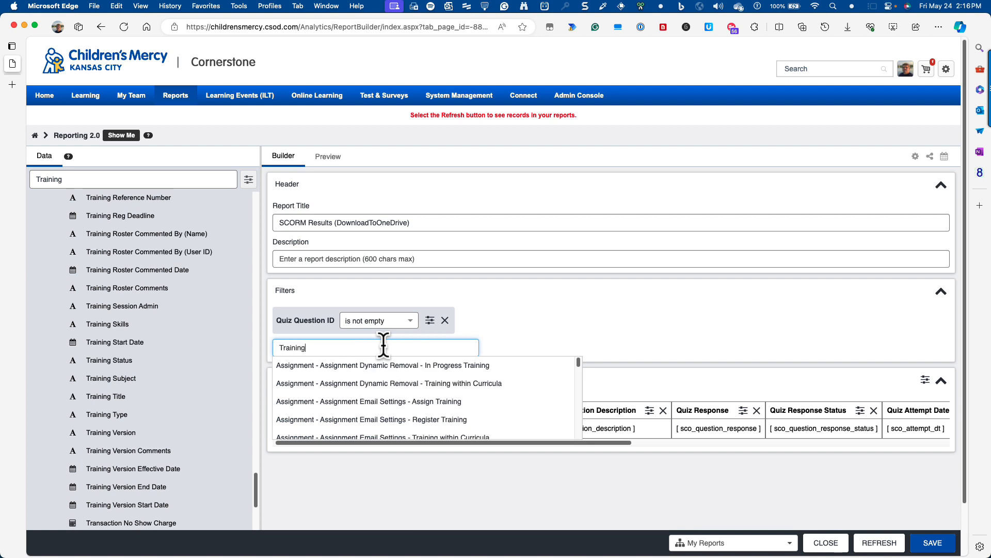
text( Title)
scroll(383, 392, down, 3)
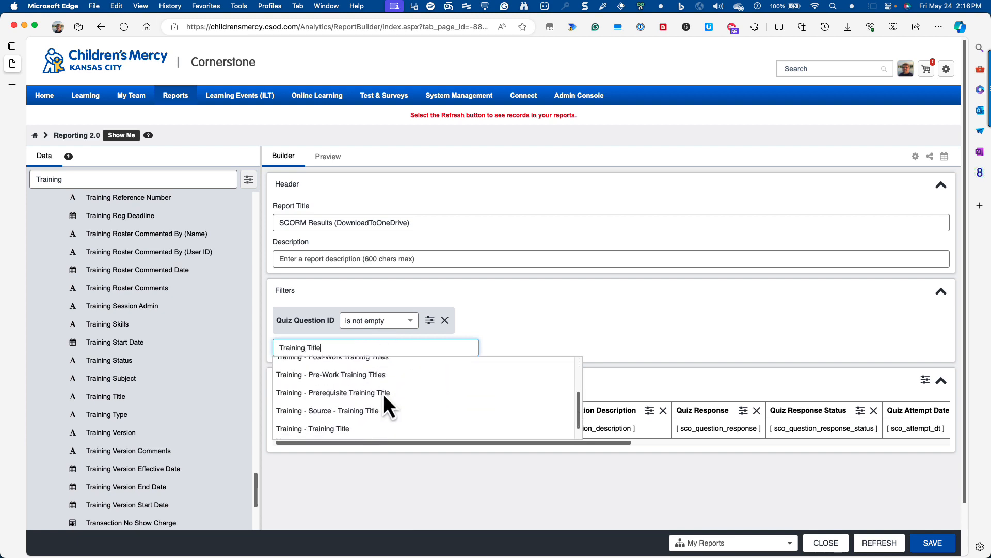
click(339, 436)
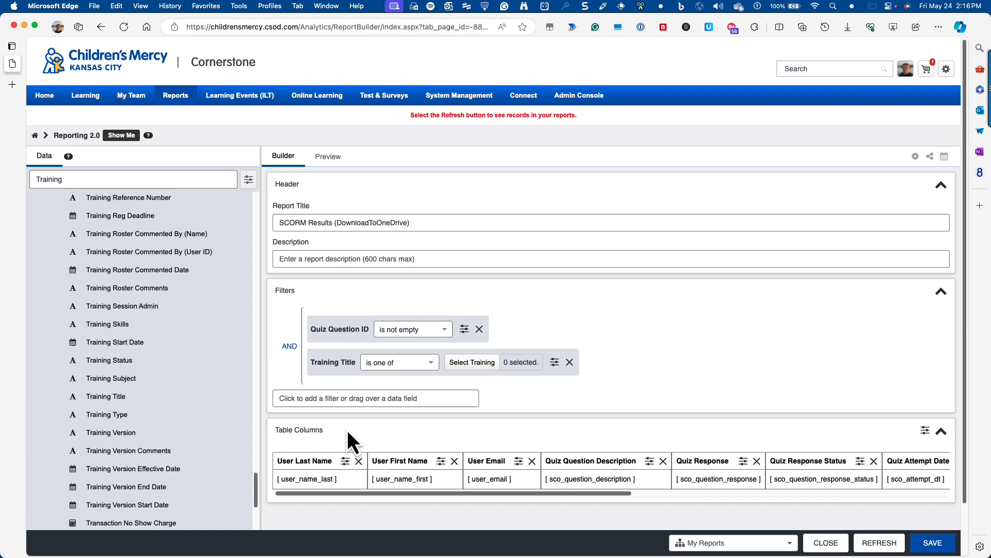
Search trainings for "Retirement" and select Annual Retirement Plan Compliance for 2023 Contributions for the Training Title filter.
click(467, 362)
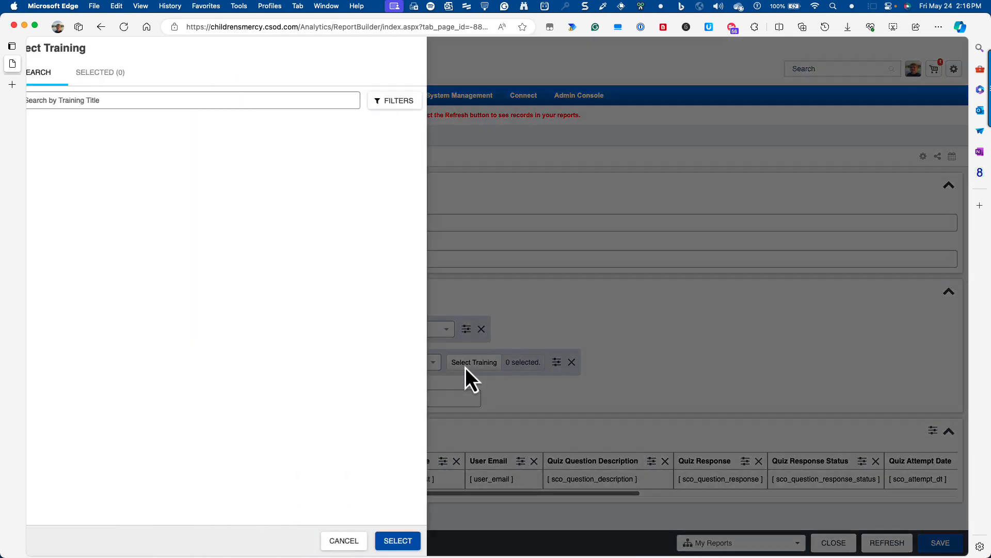
click(146, 101)
text(Retirement)
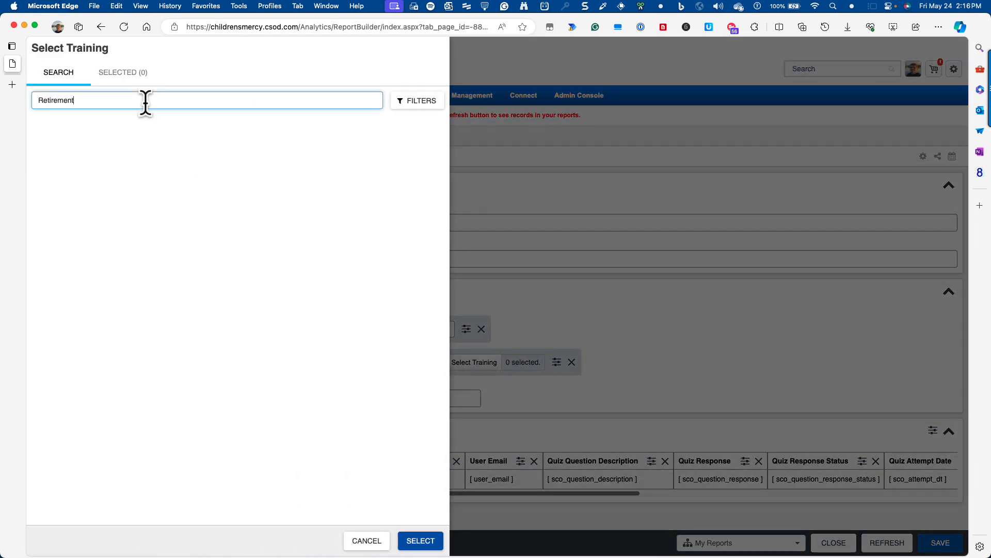
key(Return)
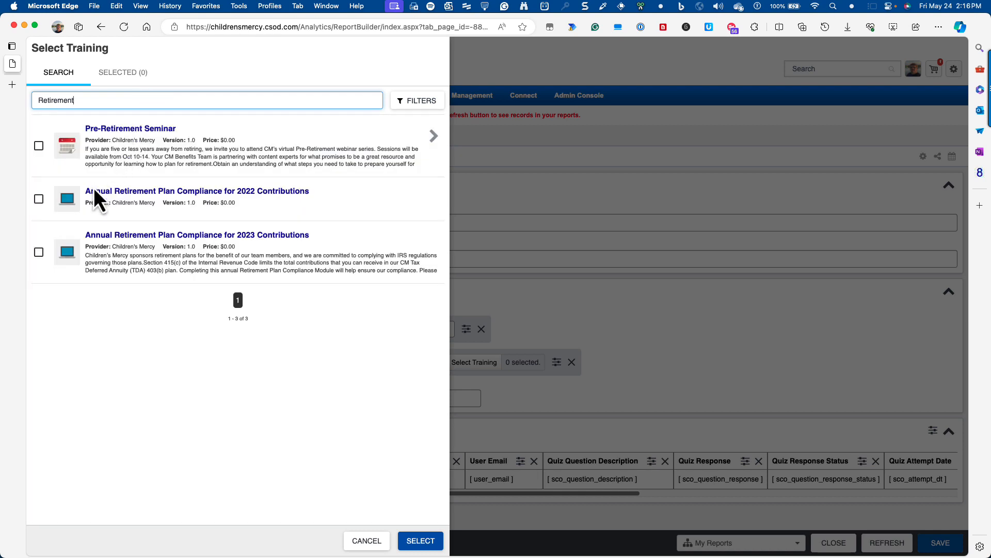
click(39, 252)
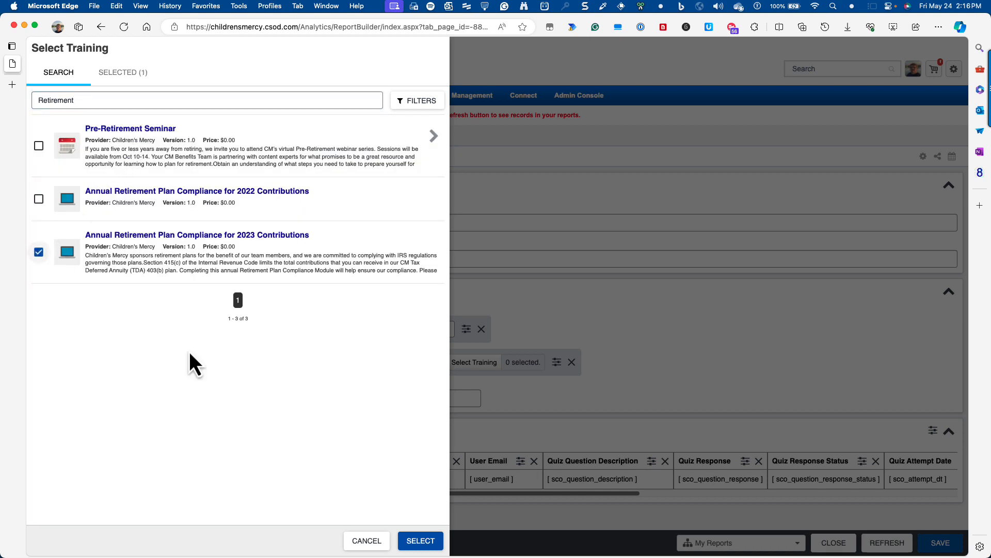
click(417, 541)
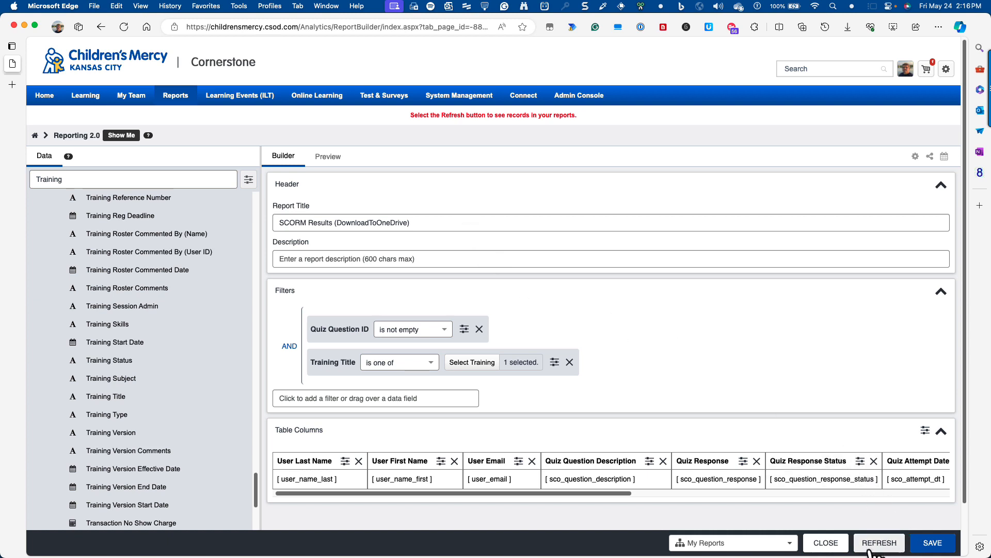
Extend the report title to "SCORM Results (DownloadToOneDrive) - Retirement 2024".
click(450, 221)
click(461, 223)
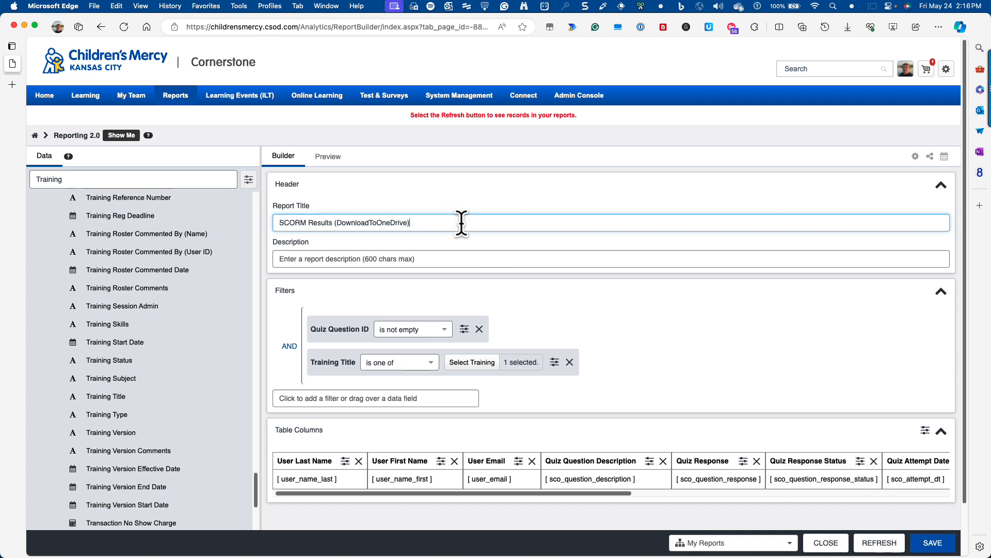
text(- Retirement 2024)
Refresh the report data, applying Transcript Report as the report type.
click(867, 542)
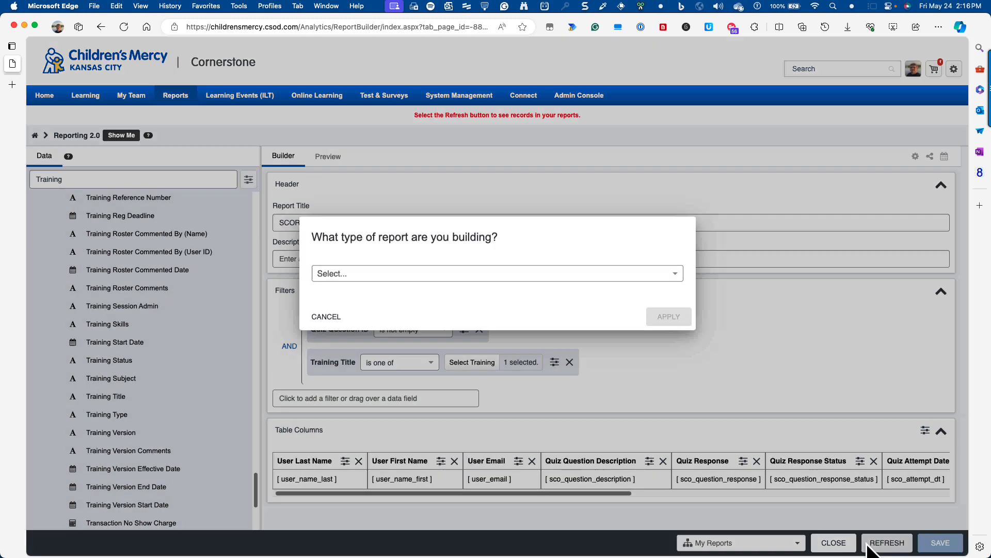
click(675, 298)
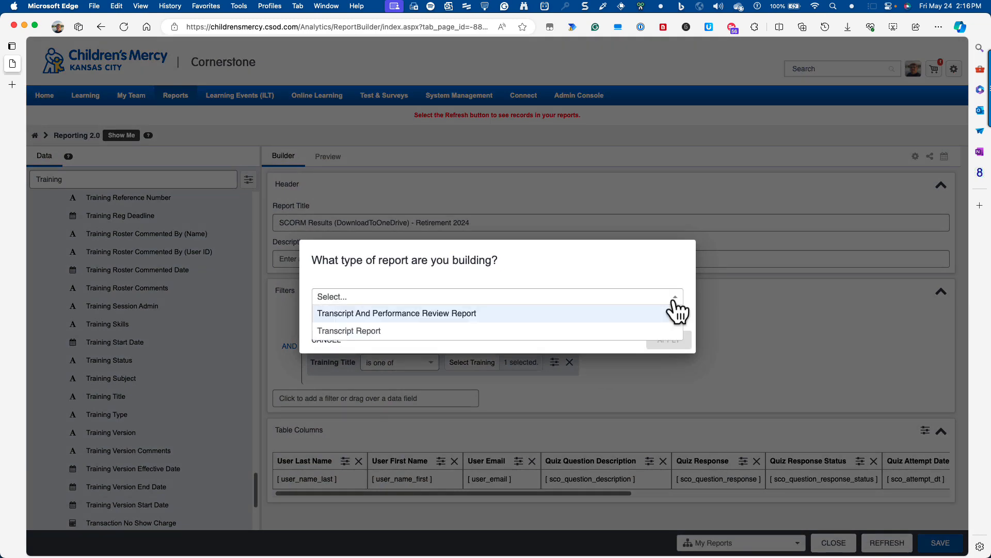
click(556, 331)
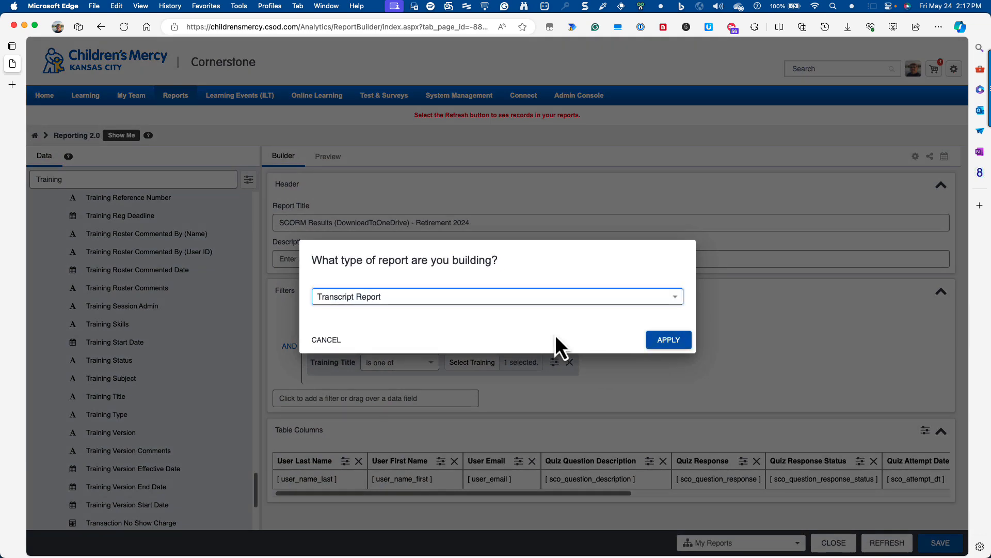
click(666, 341)
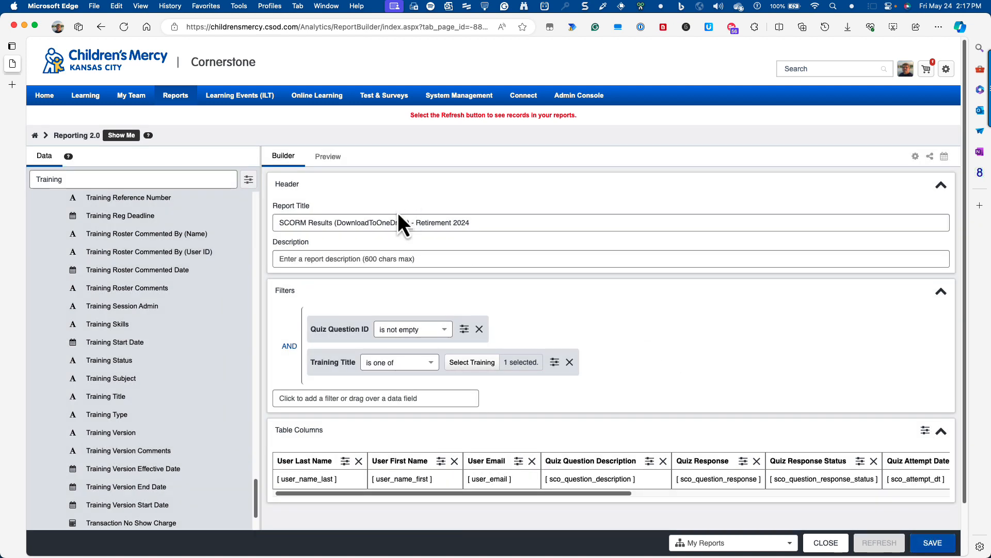
Preview the report and examine its records across the quiz, training, position and division columns.
click(335, 160)
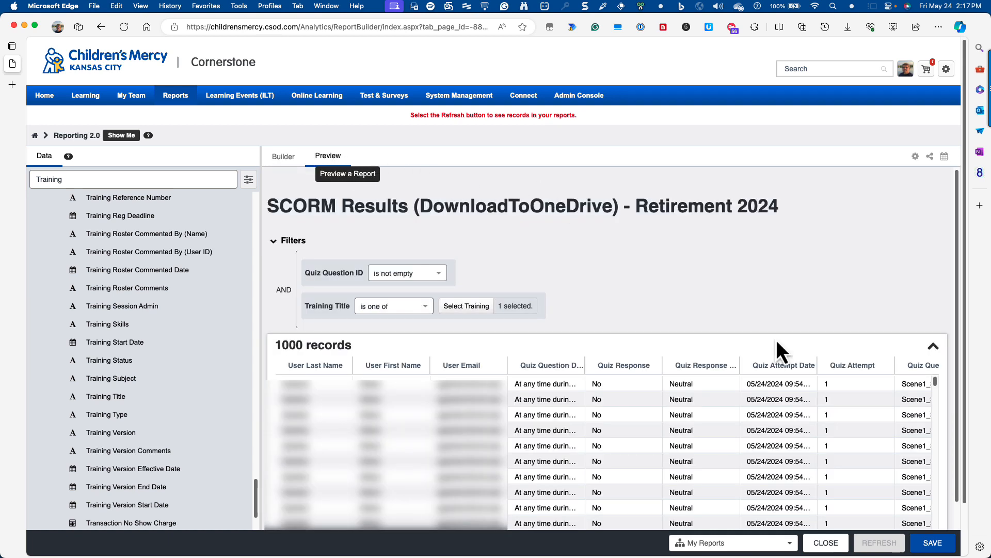
scroll(851, 355, down, 2)
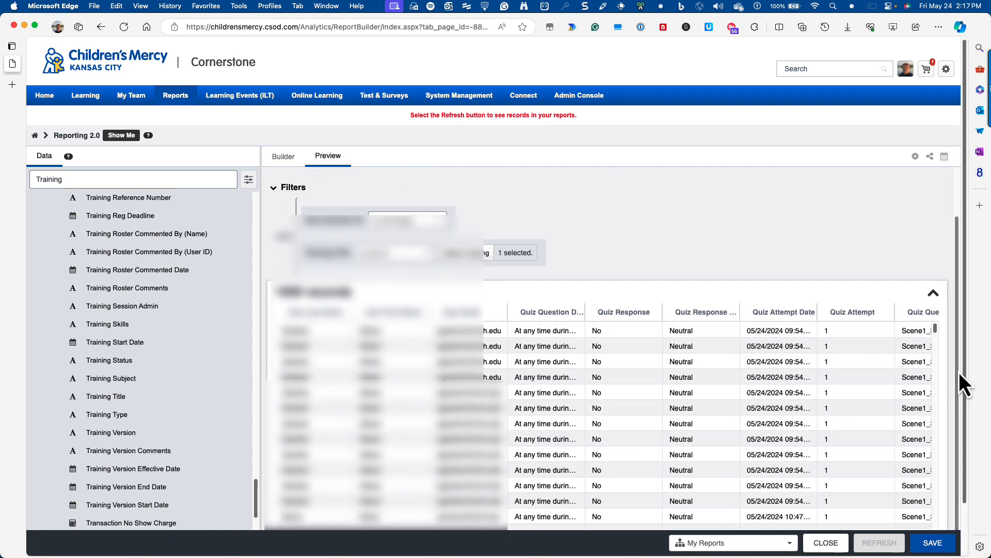
scroll(967, 376, down, 2)
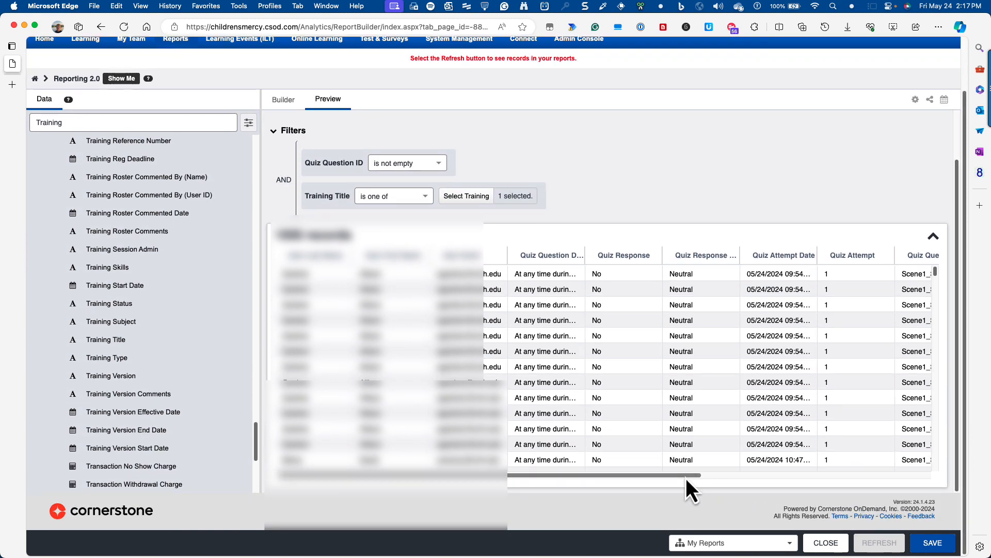
drag(685, 475, 879, 485)
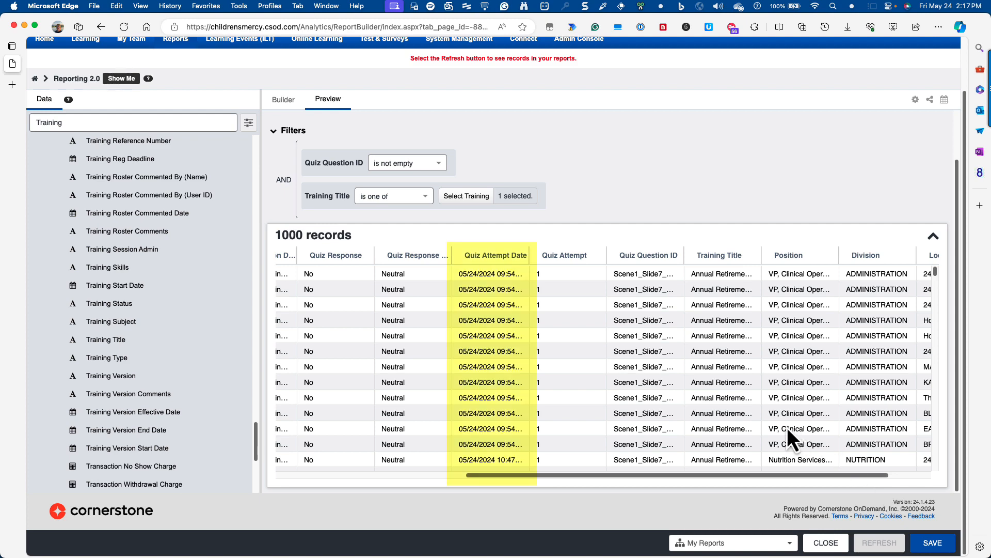
scroll(776, 427, down, 3)
scroll(776, 426, down, 6)
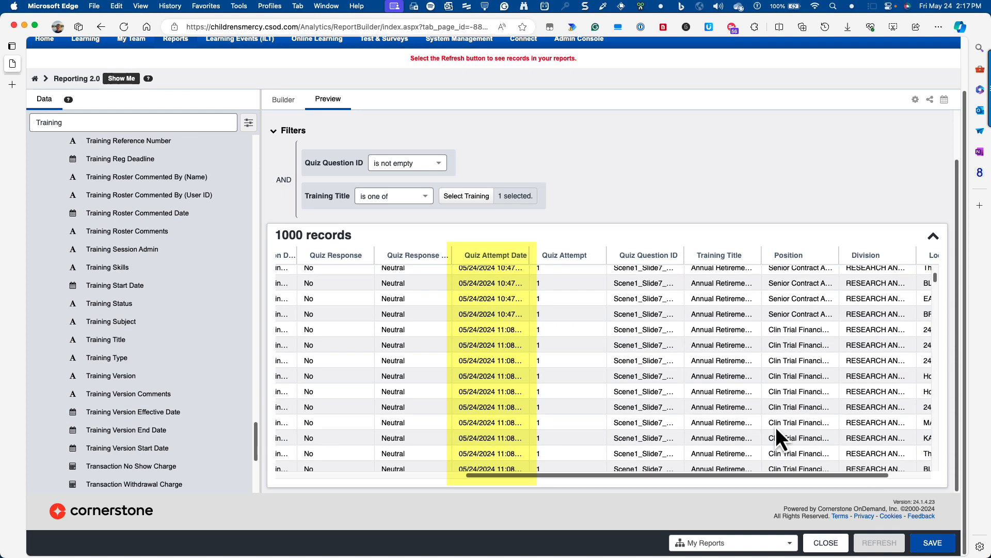
scroll(775, 426, down, 5)
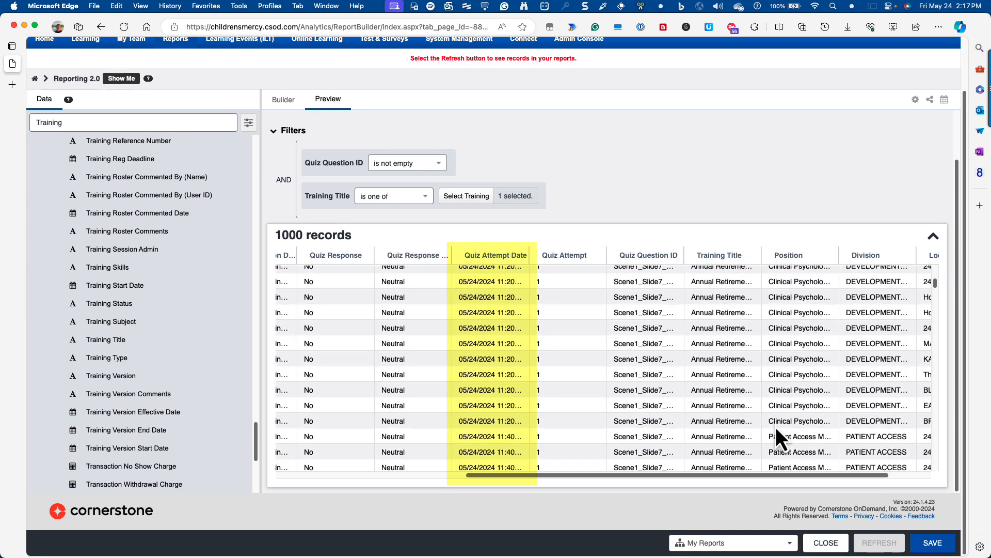
scroll(775, 427, down, 5)
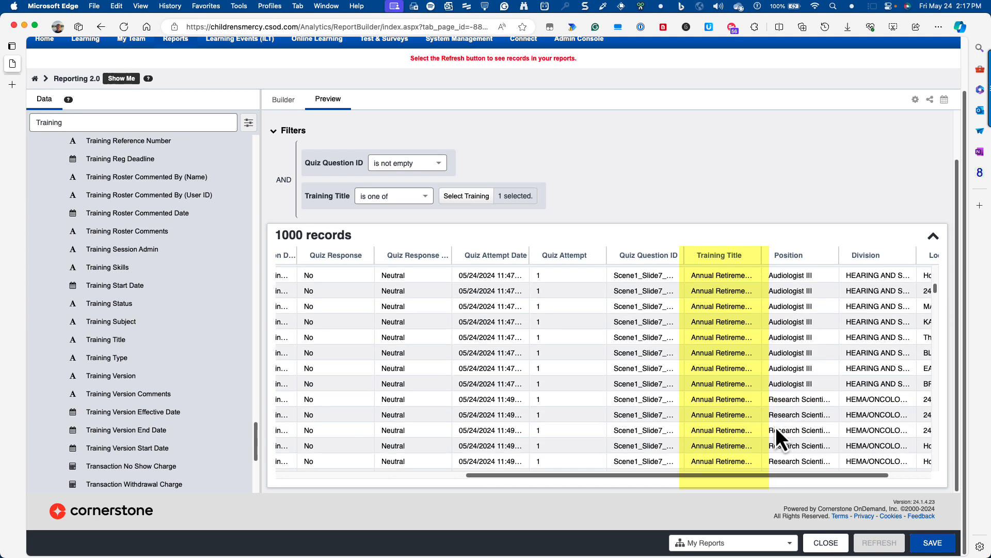
Review the previewed quiz response and training records, and save the report in the My Reports folder.
scroll(775, 427, down, 5)
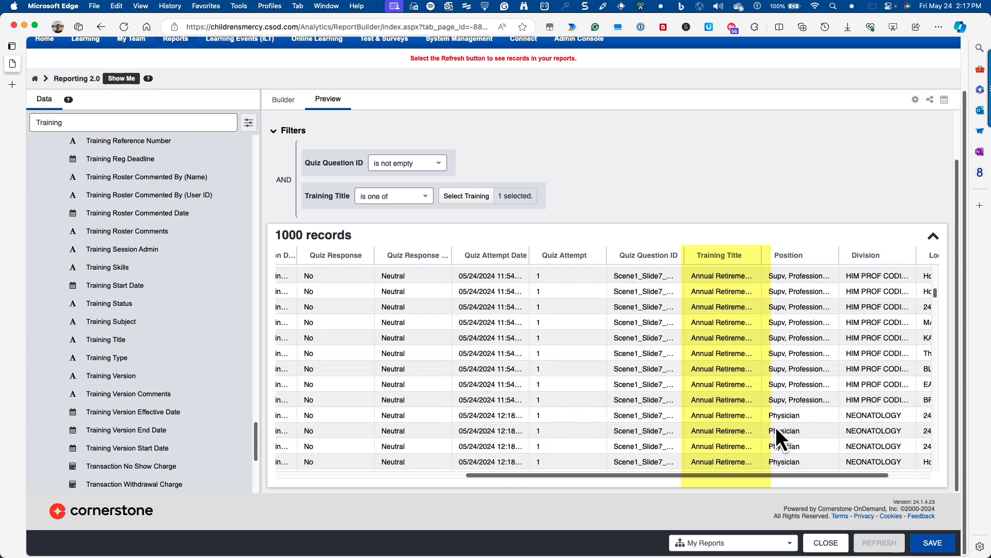
drag(936, 297, 925, 255)
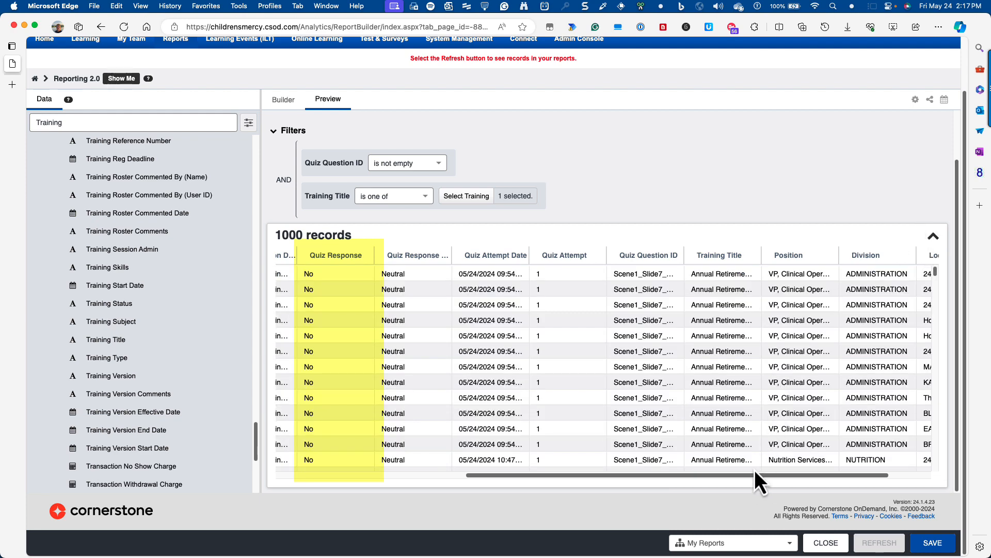
drag(757, 479, 707, 481)
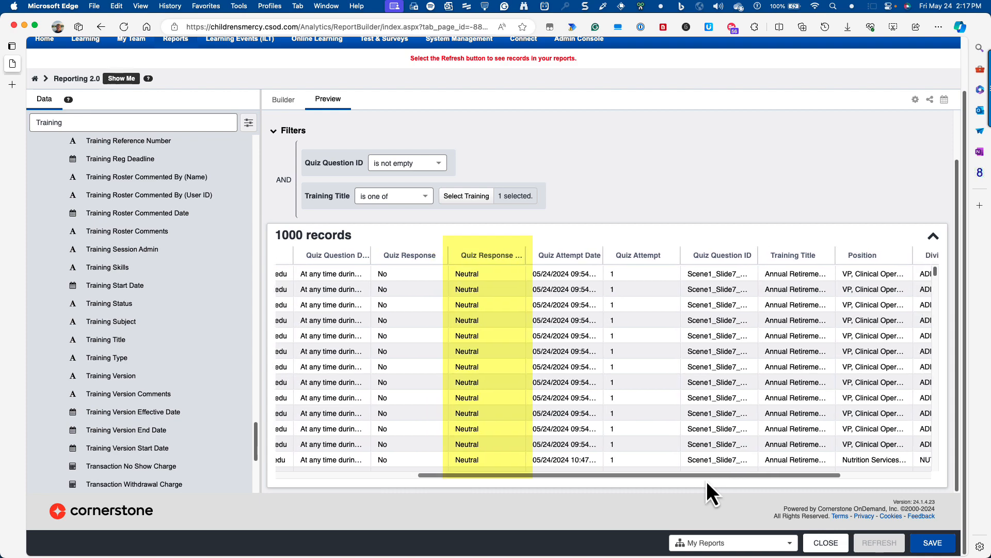
click(930, 546)
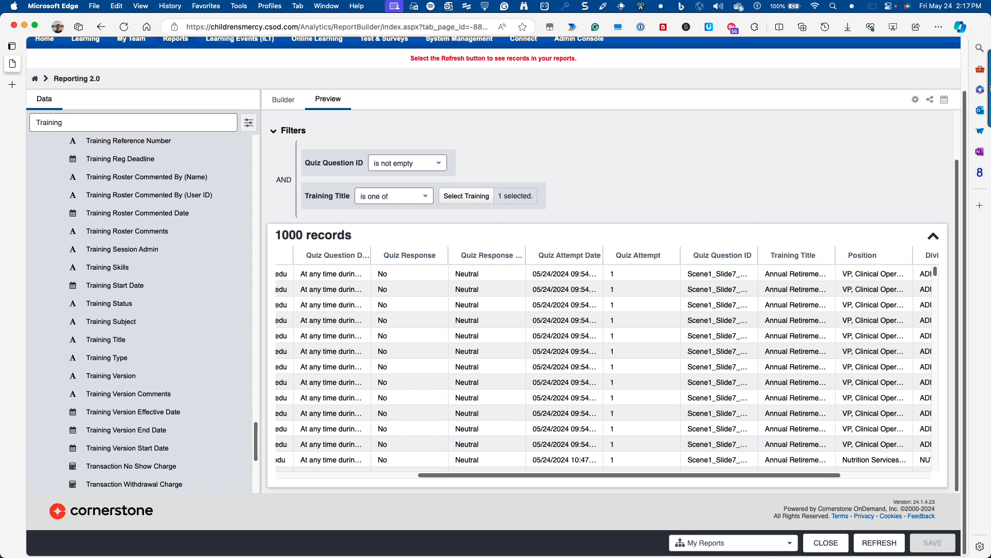
click(394, 6)
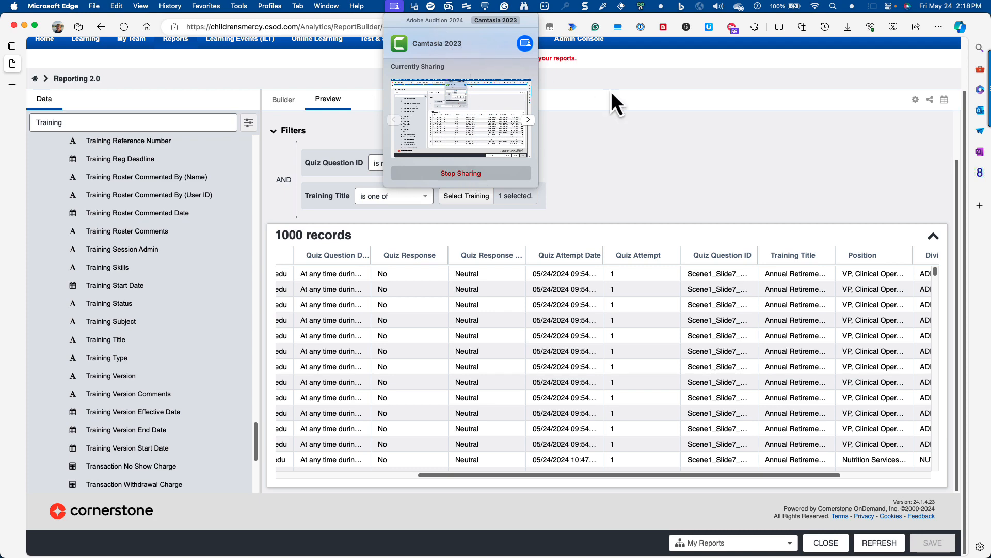
click(649, 156)
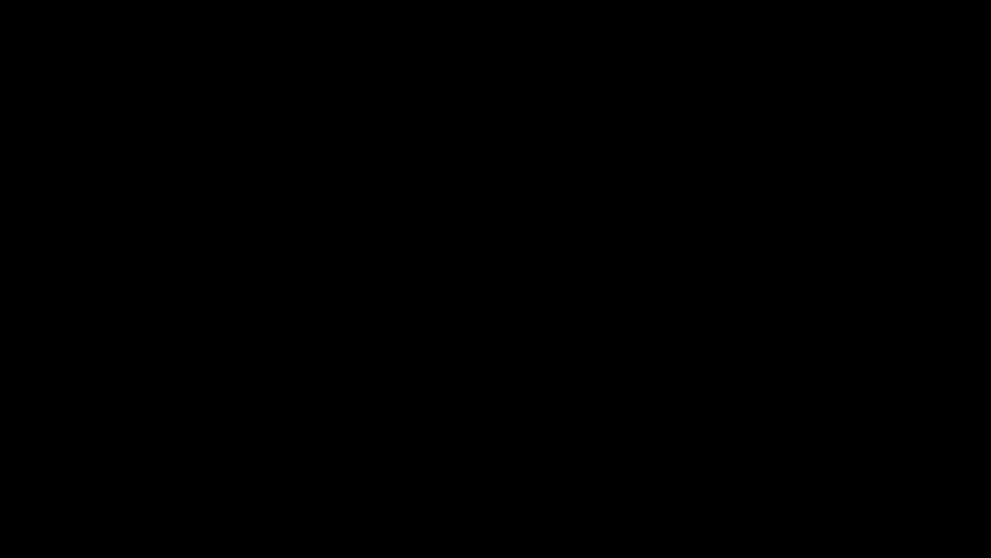